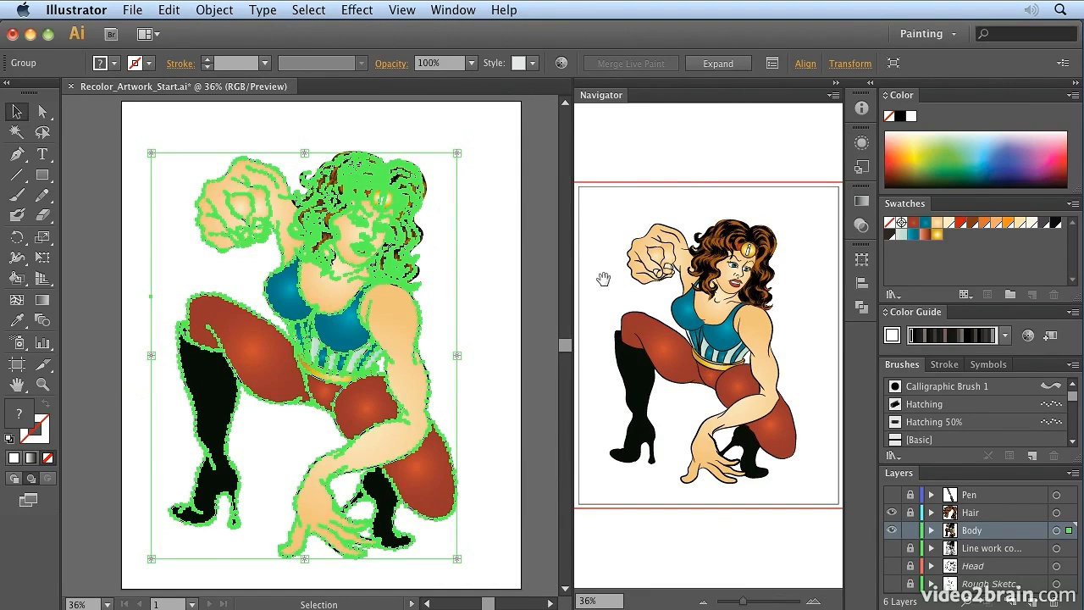
Step: Expand the selected Live Paint figure into ordinary paths and deselect it
click(721, 66)
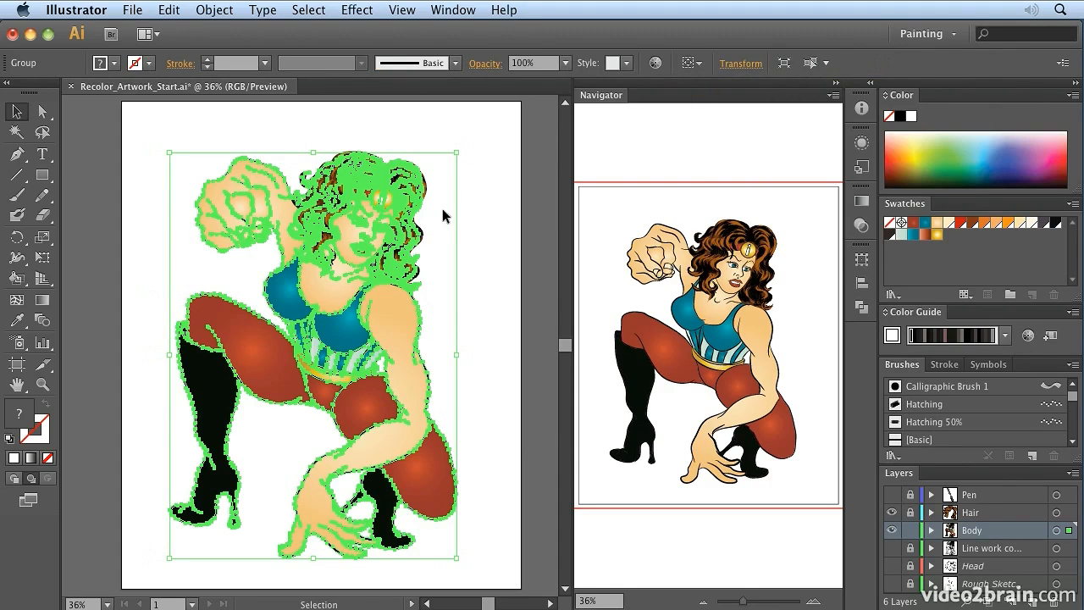
click(493, 206)
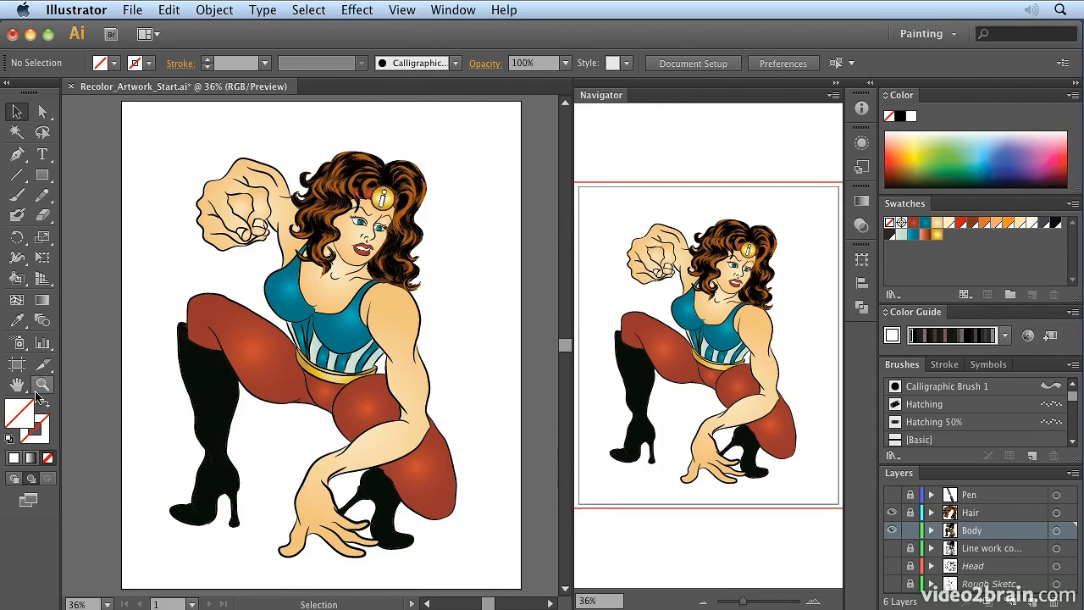
Step: Examine the expanded artwork up close around the face and hair, ending with most of the figure in view at 50%
key(z)
drag(366, 222, 411, 237)
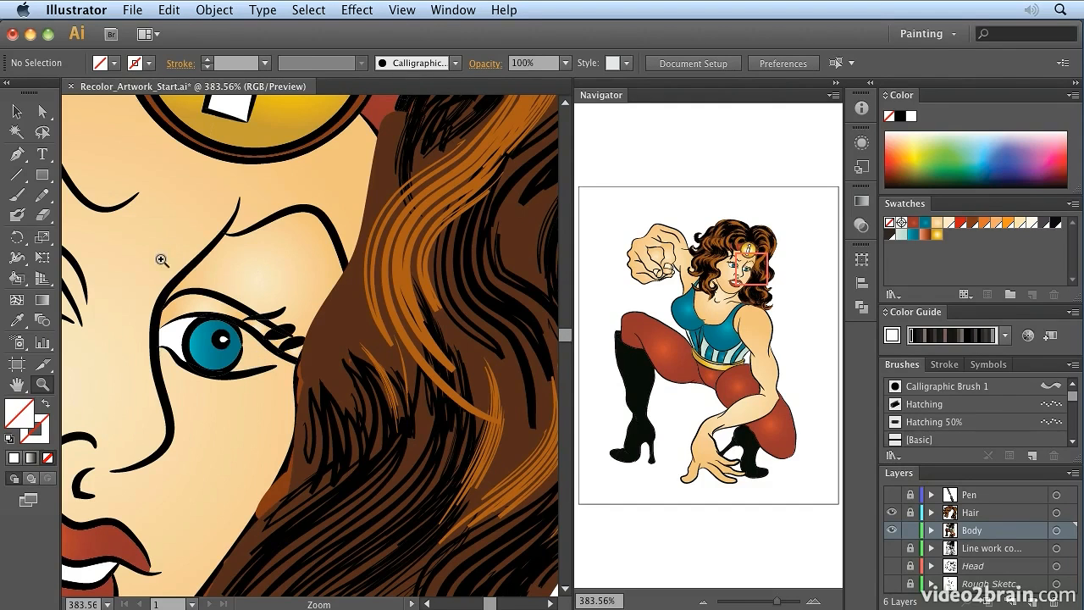
key(ctrl+minus)
key(ctrl+minus)
key(ctrl+minus)
key(ctrl+minus)
key(ctrl+minus)
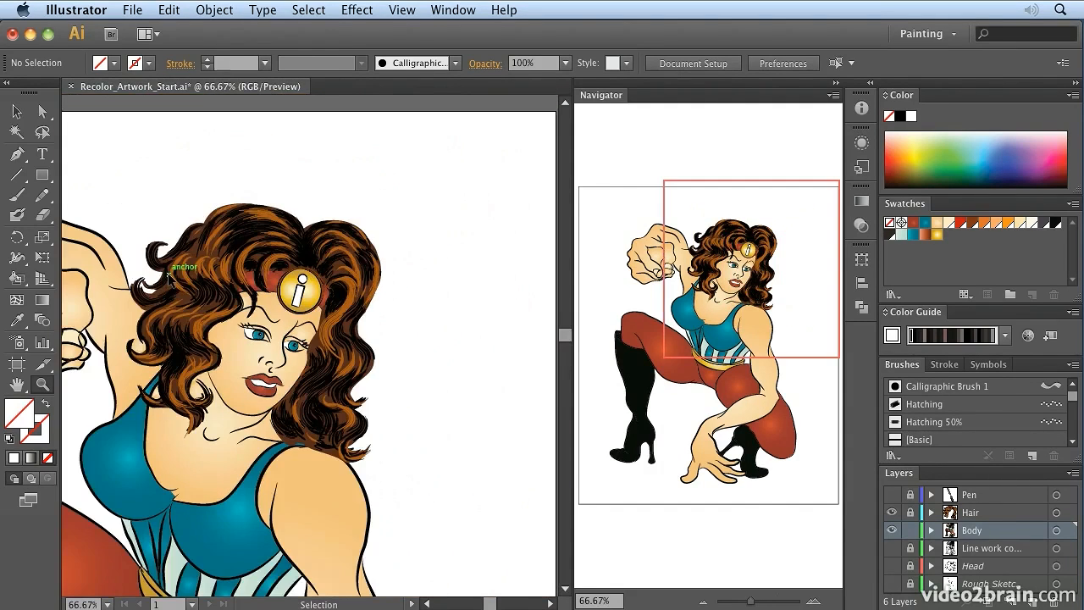
drag(765, 277, 718, 342)
key(super+minus)
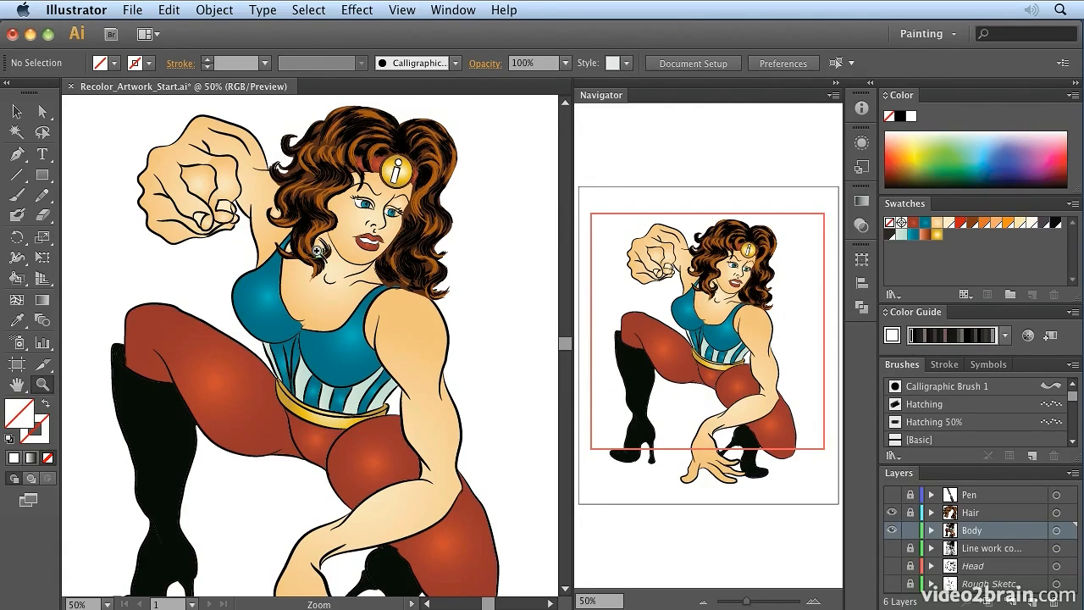
Step: Select the whole figure group, hide its selection edges and open Recolor Artwork beside the figure
click(16, 111)
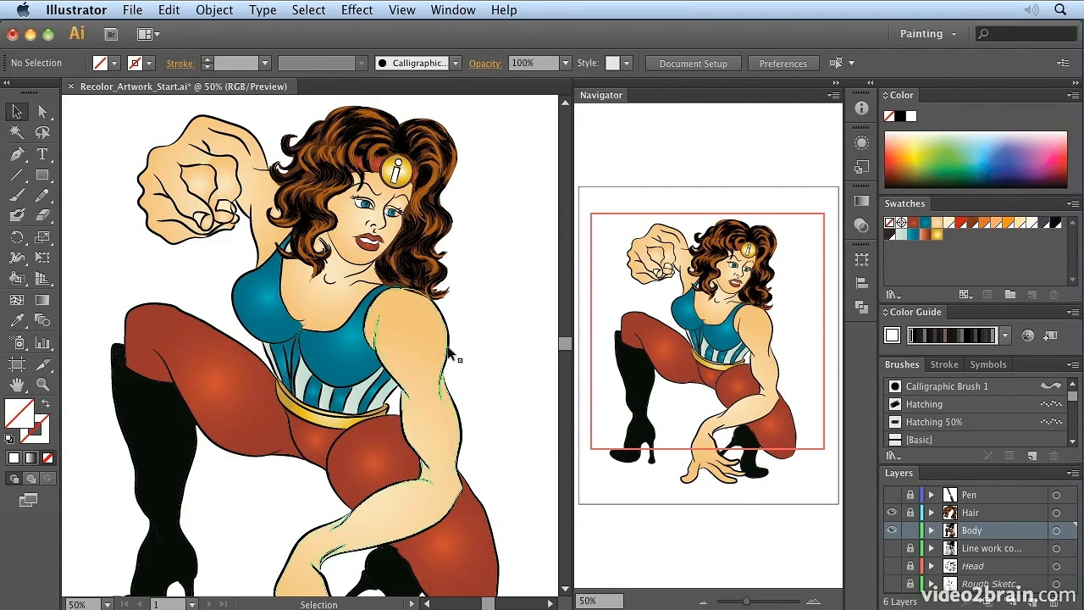
click(417, 363)
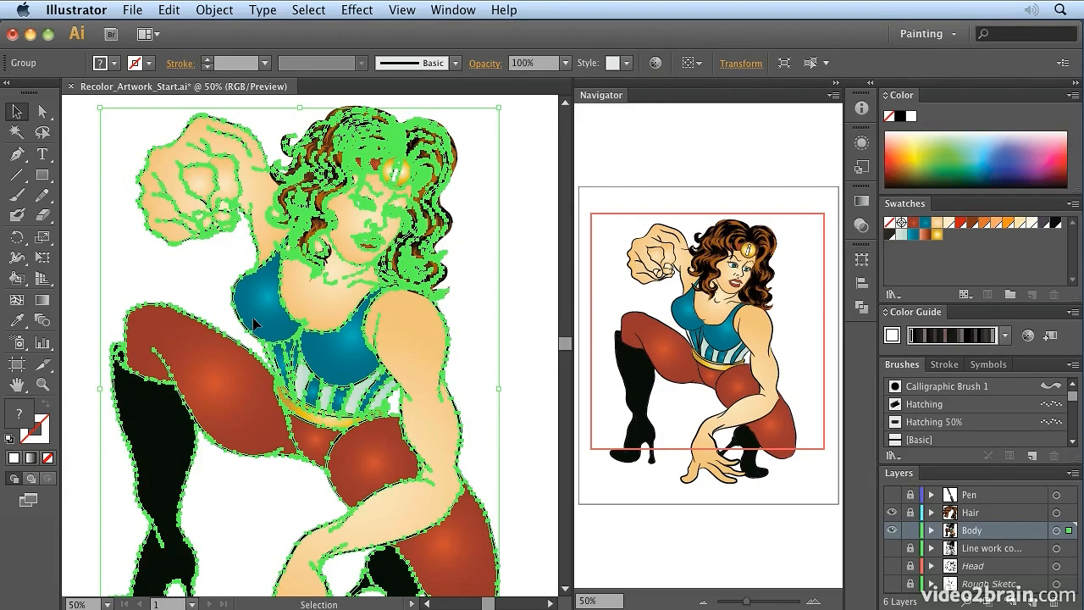
key(super+h)
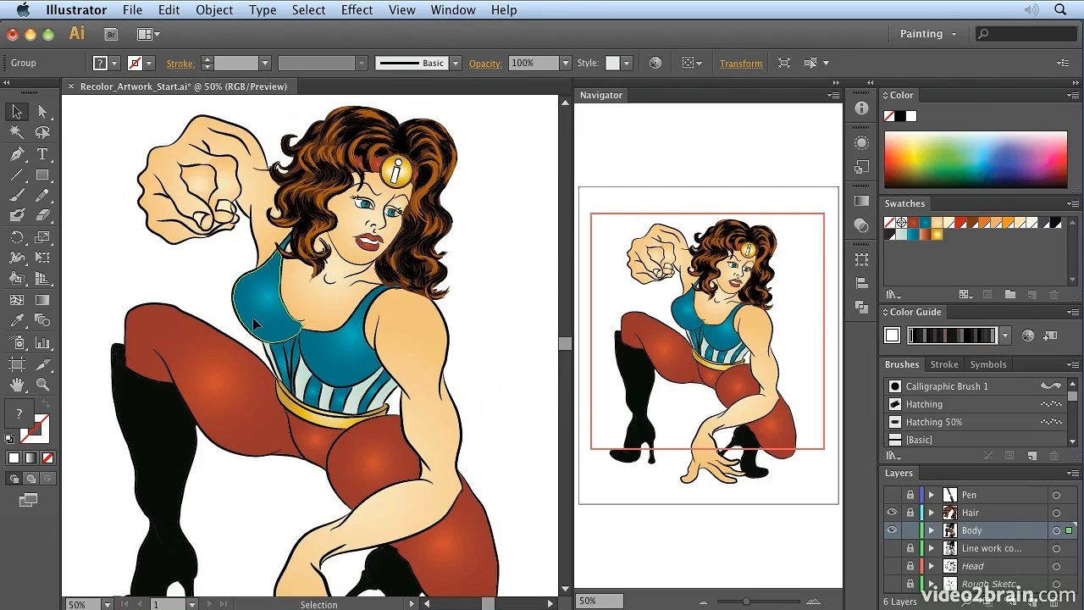
click(655, 64)
drag(642, 71, 887, 32)
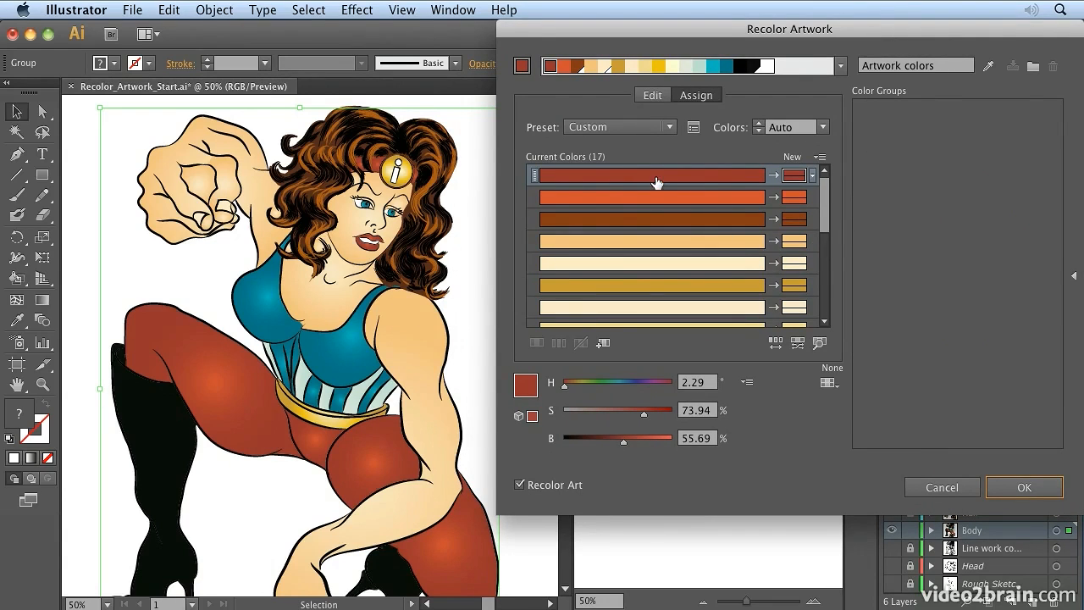
Step: Replace the dark red of the tights with purple 82268C
double_click(809, 172)
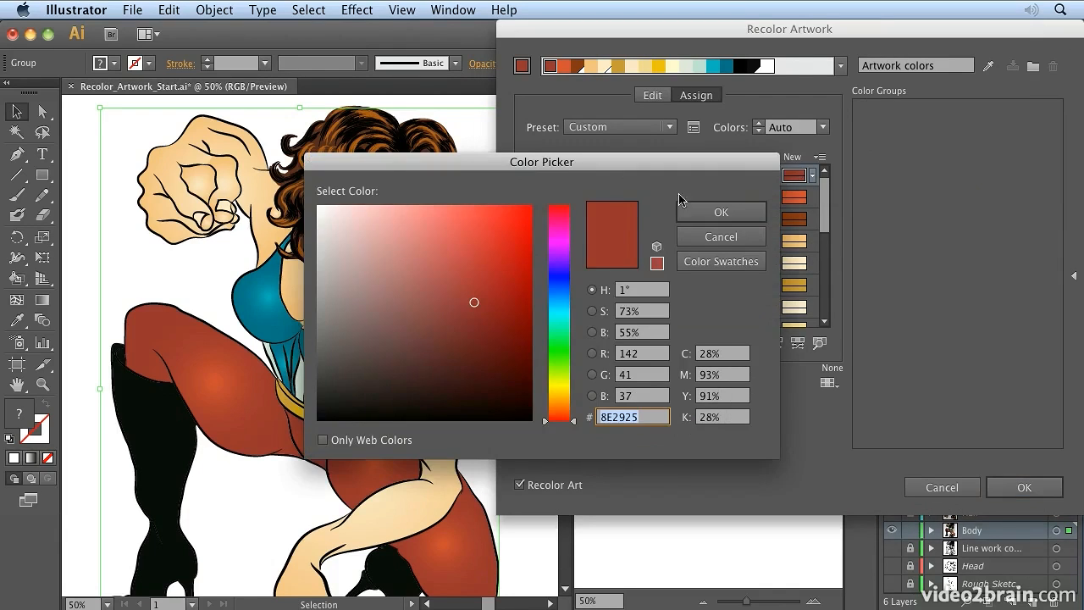
drag(555, 258, 559, 244)
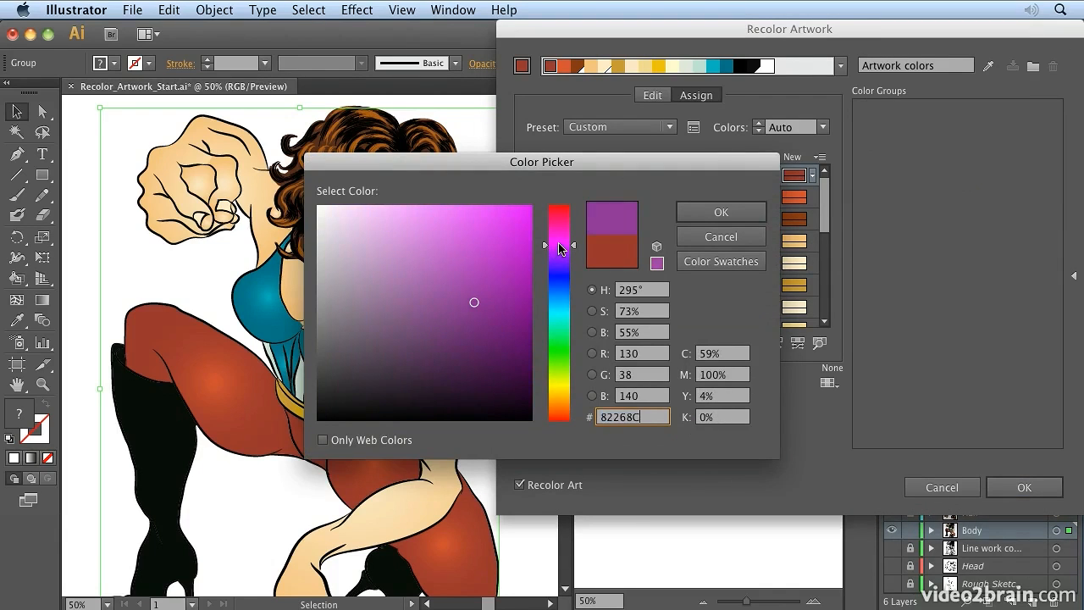
click(751, 211)
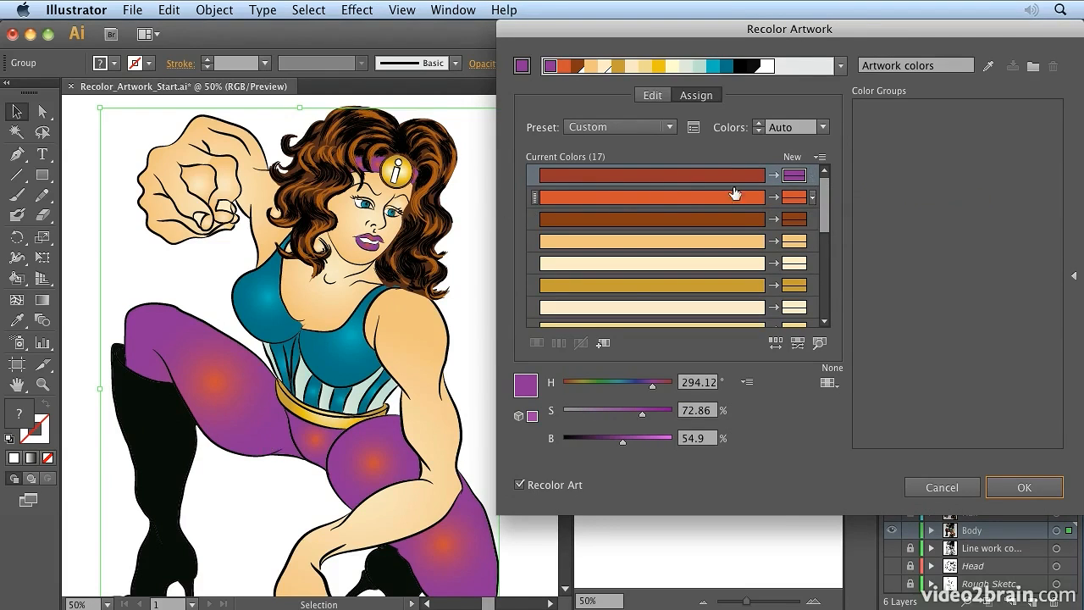
Step: Change the replacement color for the tights' dark red to a deep red with hue 0°, saturation about 98% and brightness about 50%
double_click(794, 176)
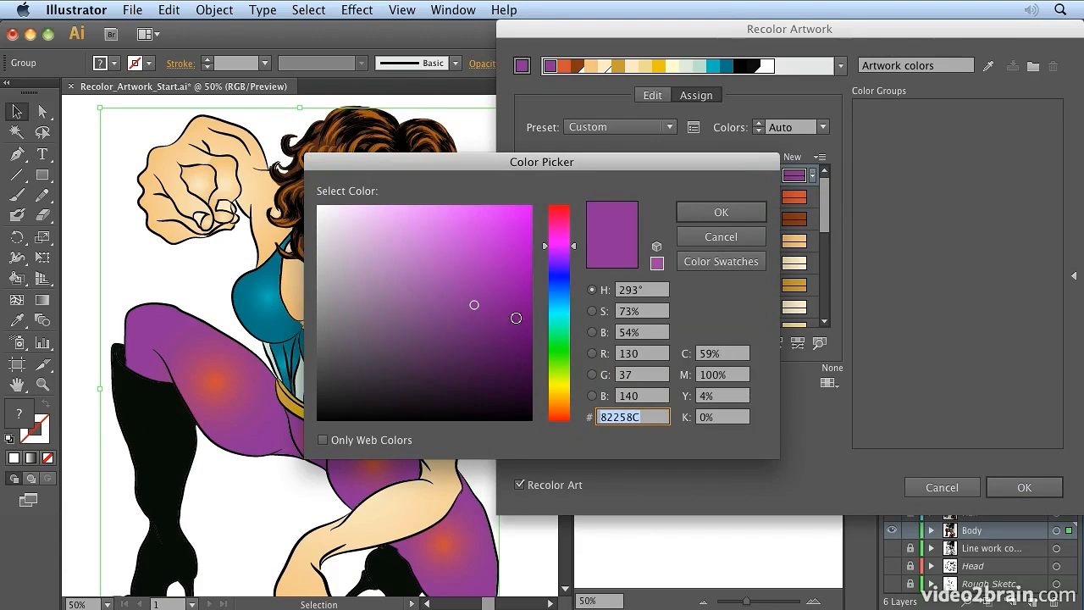
drag(574, 248, 574, 204)
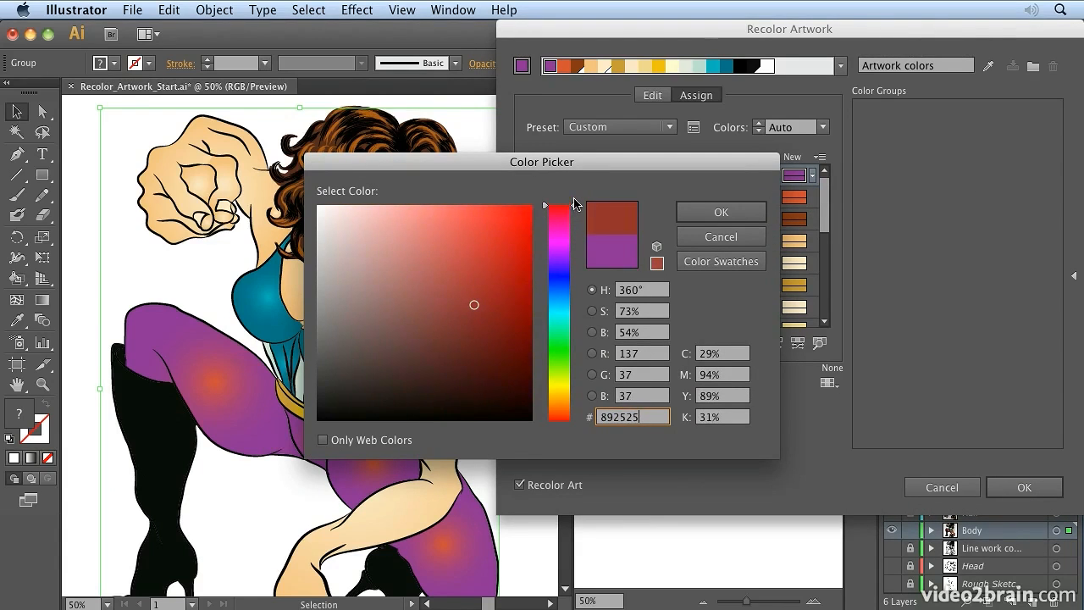
drag(523, 298, 528, 311)
click(718, 212)
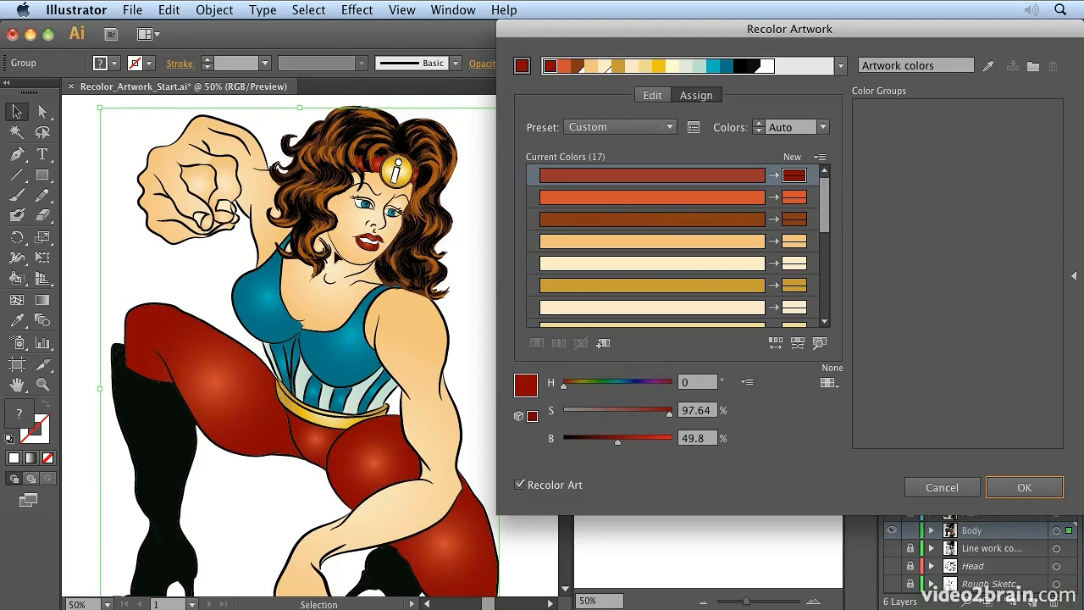
Step: Replace the orange-red highlight of the tights with orange CC6A29 and view that color's colorization method options
double_click(793, 197)
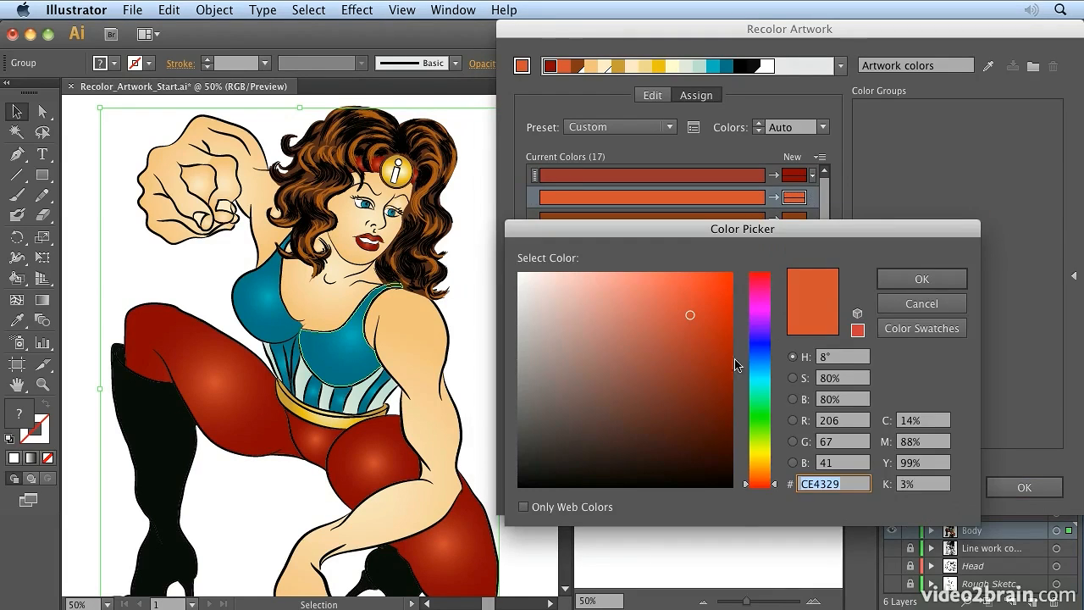
drag(773, 484, 772, 474)
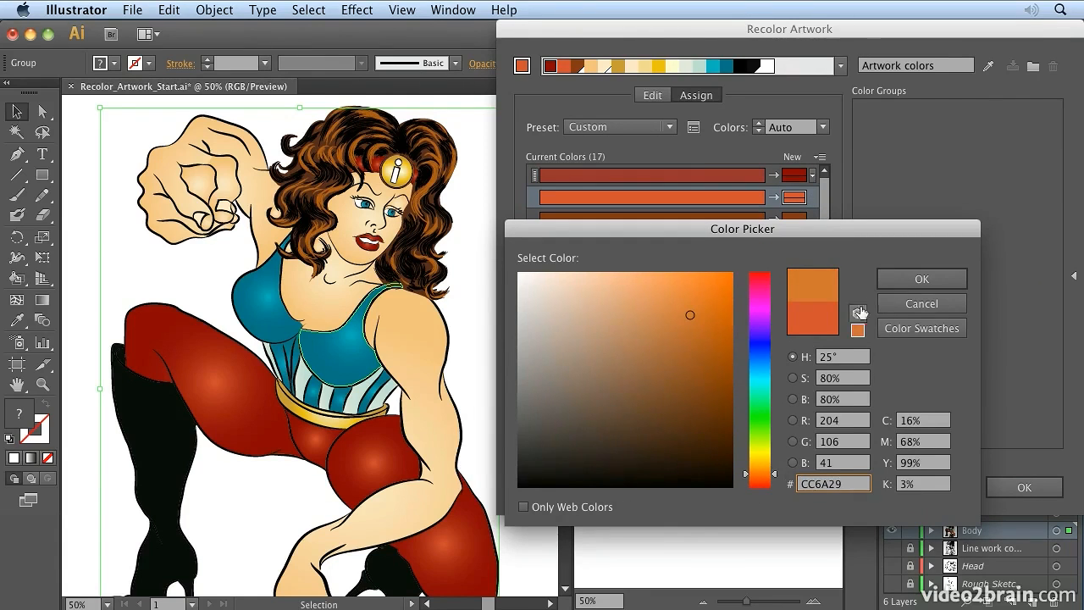
click(921, 279)
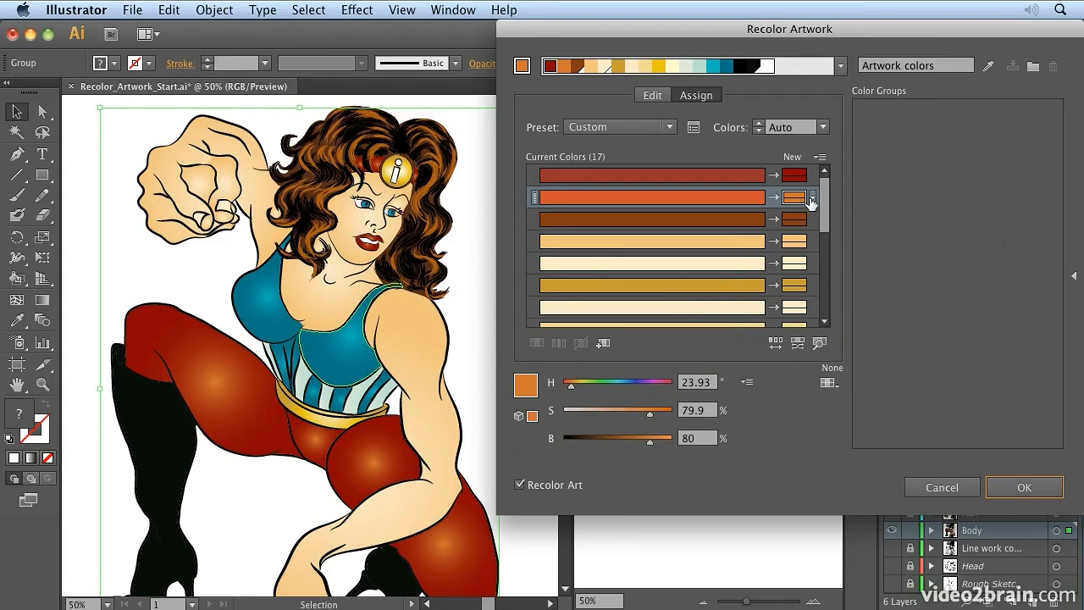
click(812, 200)
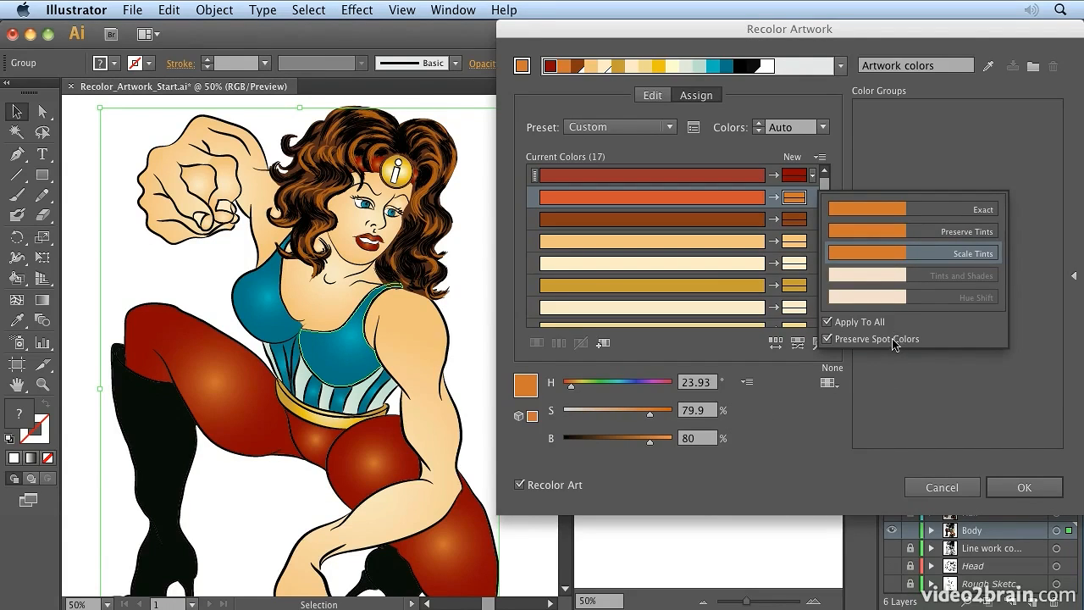
click(792, 469)
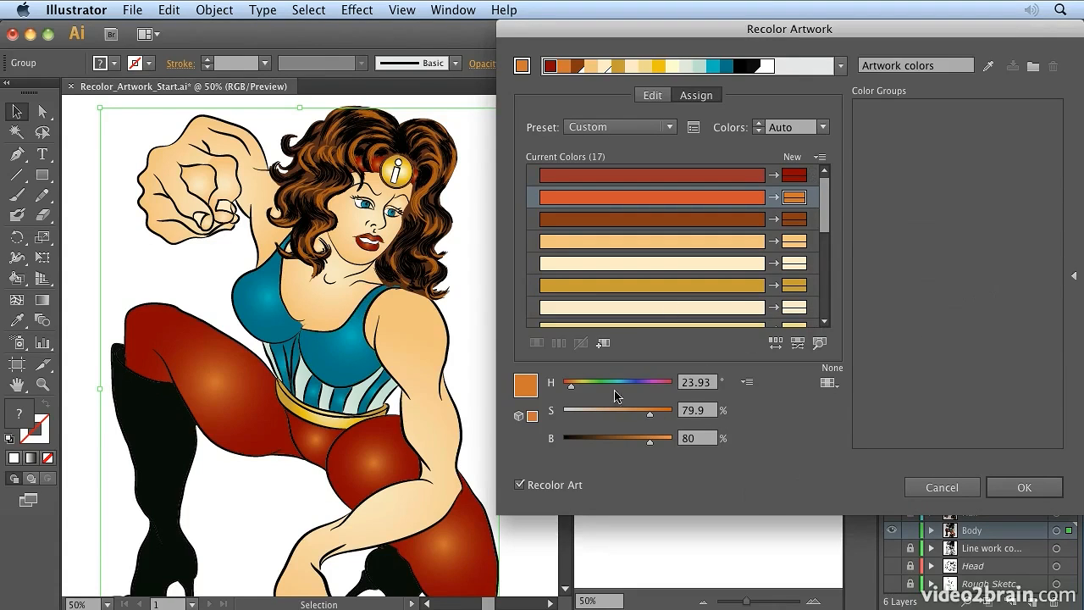
Step: Lower the brightness of the bright cyan's replacement color to 56% and switch the color sliders to Global Adjust
drag(827, 212, 830, 292)
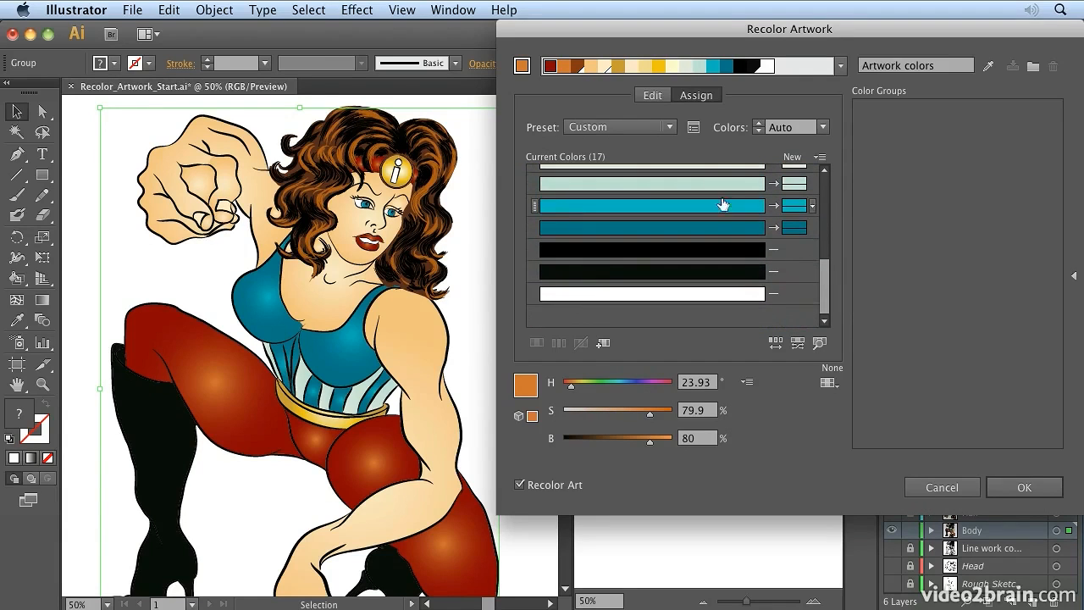
click(794, 212)
click(795, 227)
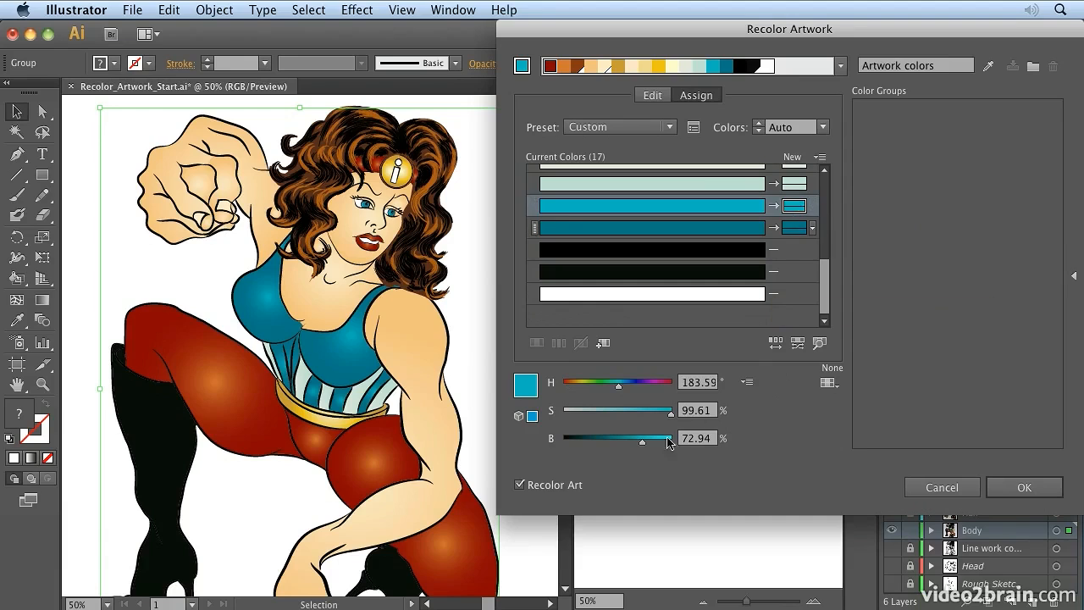
drag(642, 448, 625, 446)
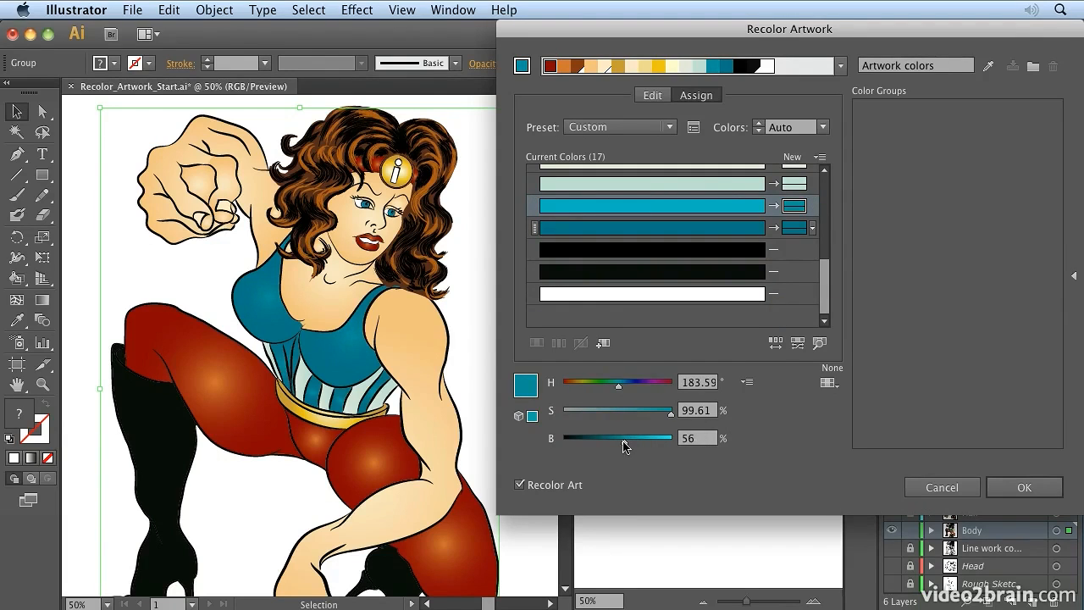
click(747, 382)
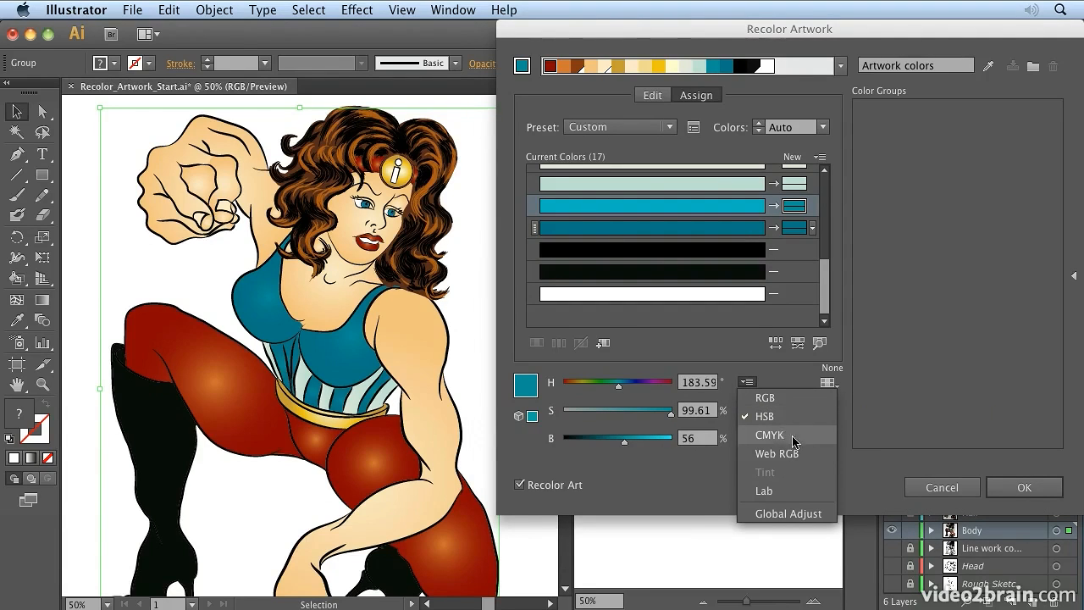
click(789, 513)
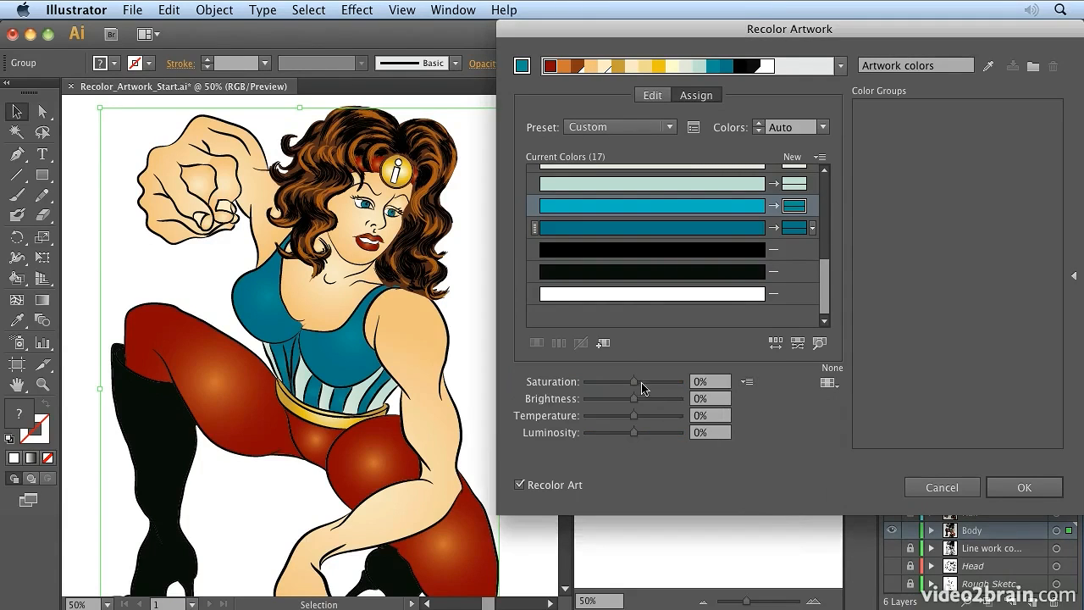
Step: Try a global saturation of -61% on the artwork and reset it to 0
drag(633, 386, 607, 384)
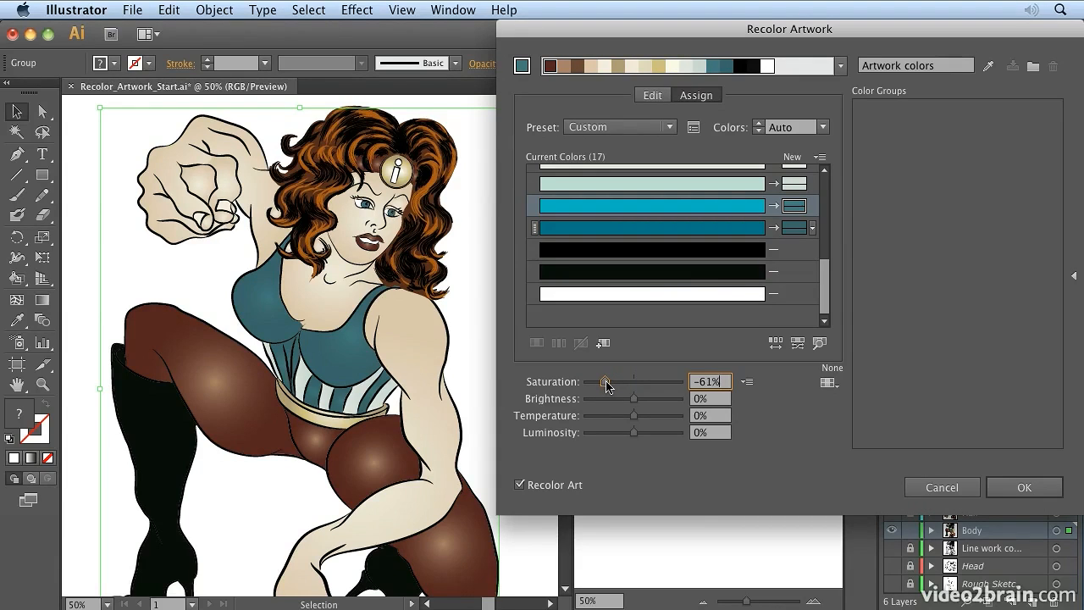
drag(725, 383, 662, 381)
text(0)
Step: Try a global brightness of -70% on the artwork and reset it to 0
drag(635, 401, 602, 399)
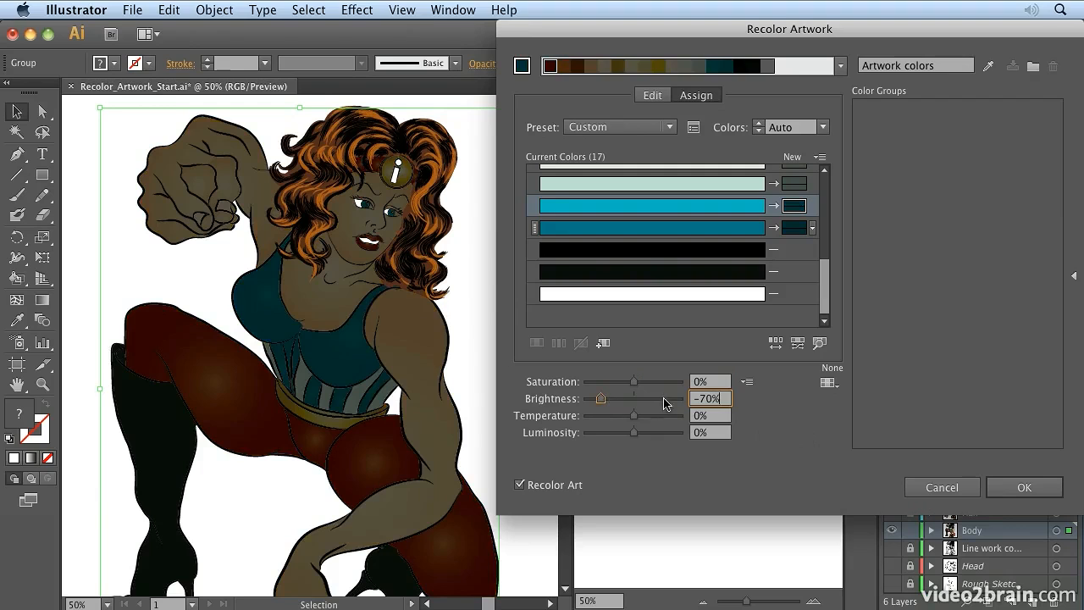
double_click(719, 398)
text(0)
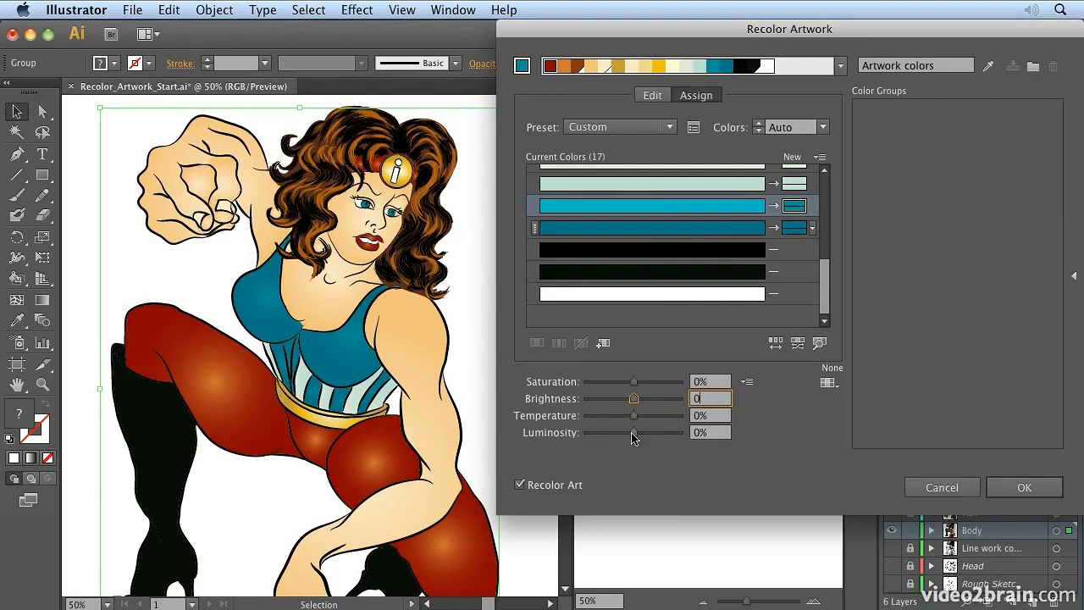
Step: Try a global luminosity of 11% on the artwork and reset it to 0
drag(632, 434, 639, 436)
double_click(705, 434)
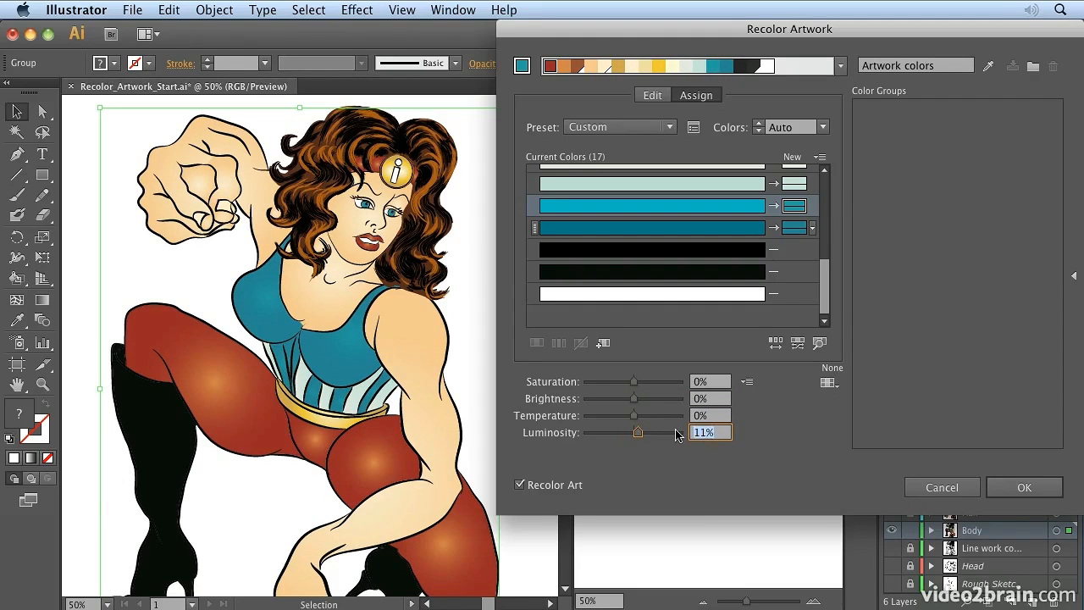
text(0)
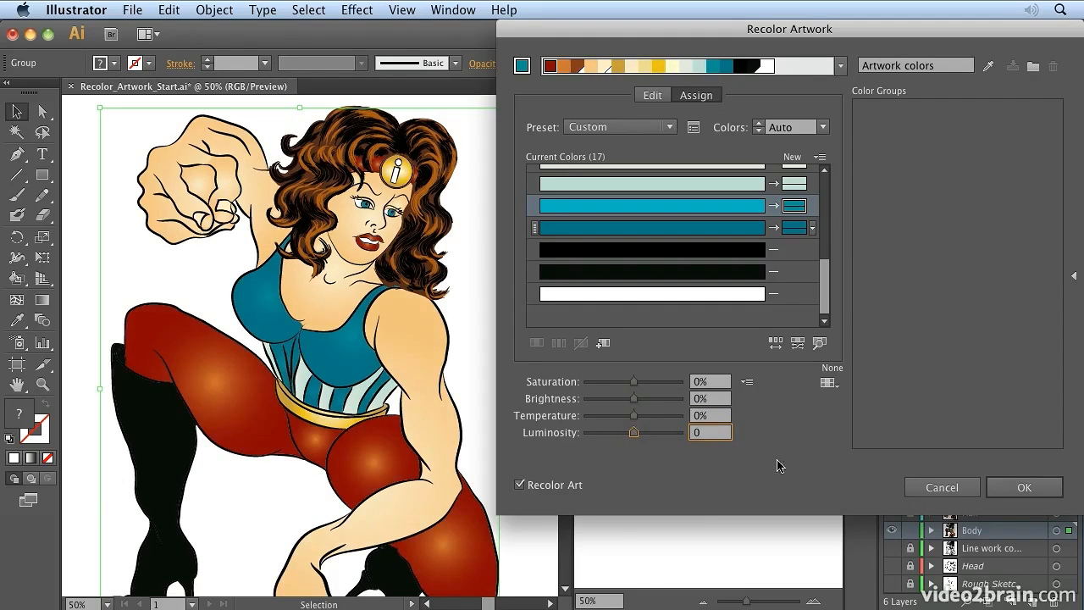
Step: Limit the recolored artwork to the Kids Stuff swatch library
click(828, 383)
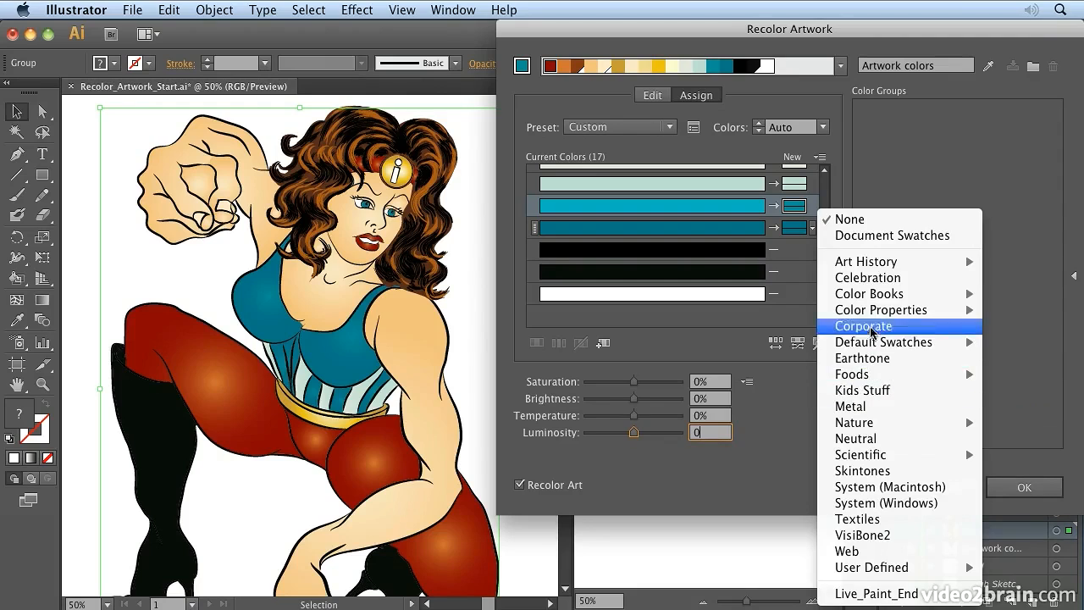
click(900, 397)
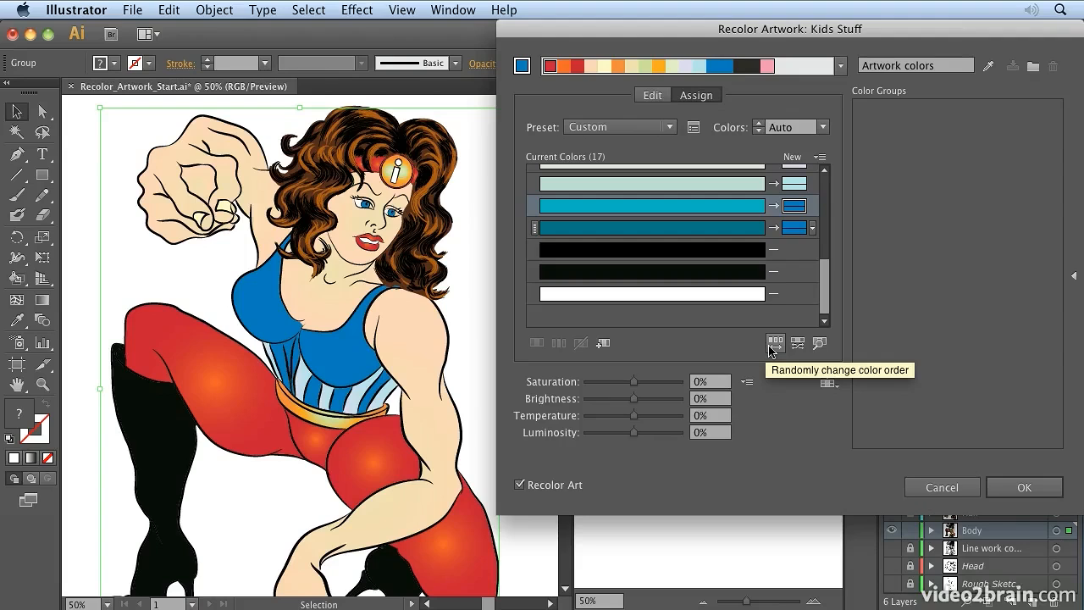
Step: Highlight the dark teal and pale mint colors in the artwork to examine where each is used, and restore the full recolored view
click(820, 343)
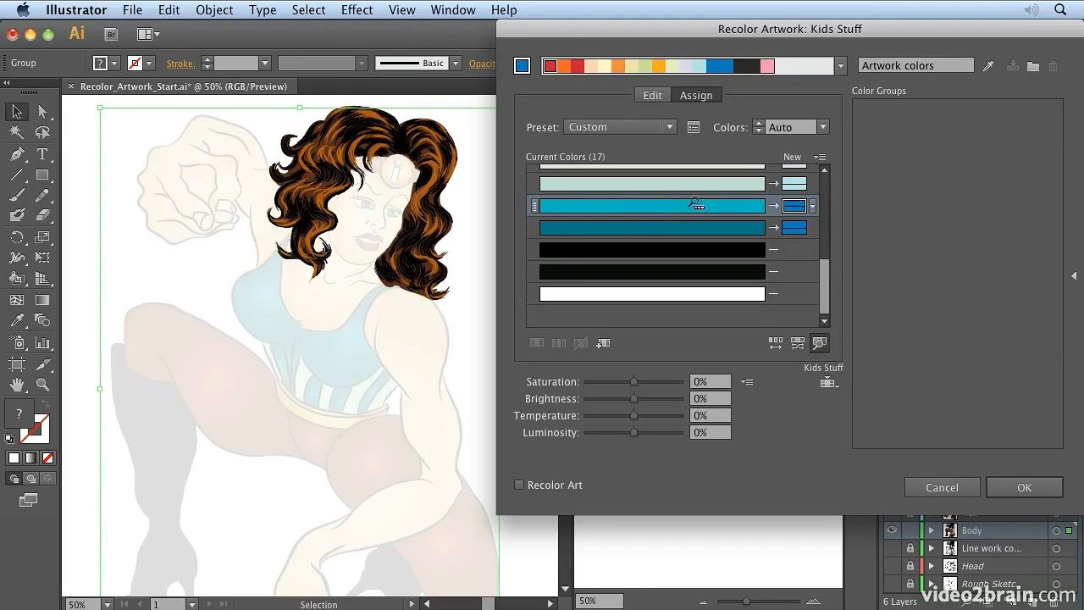
click(646, 226)
click(642, 184)
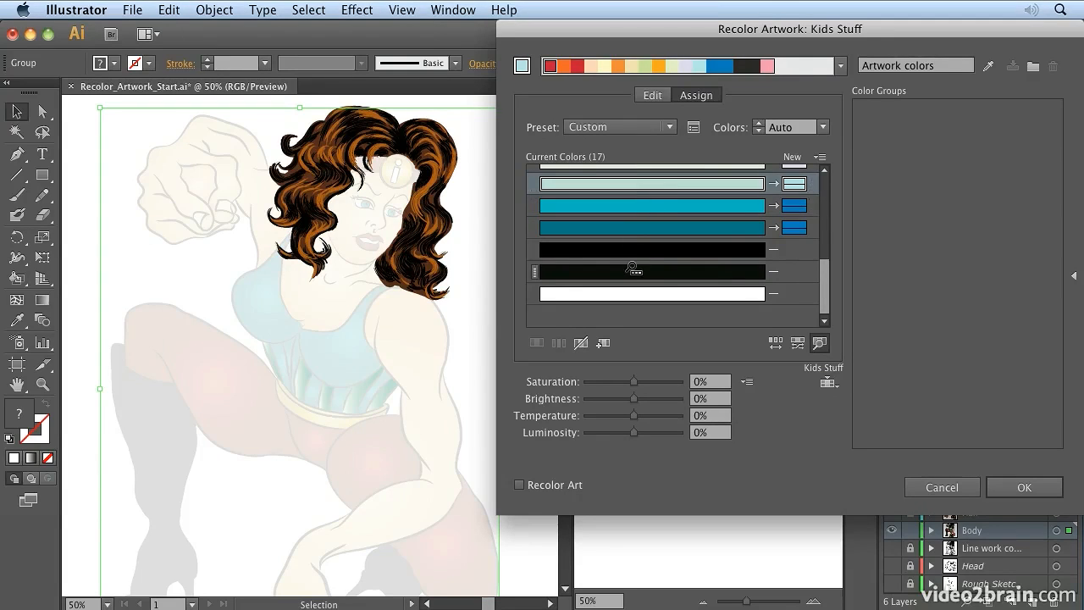
click(821, 344)
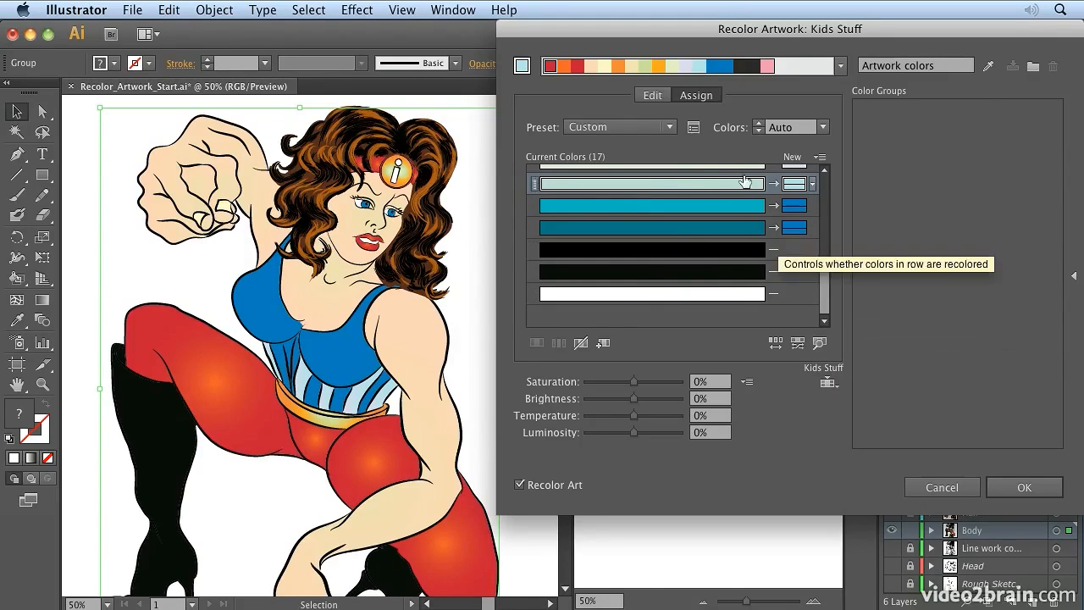
click(670, 127)
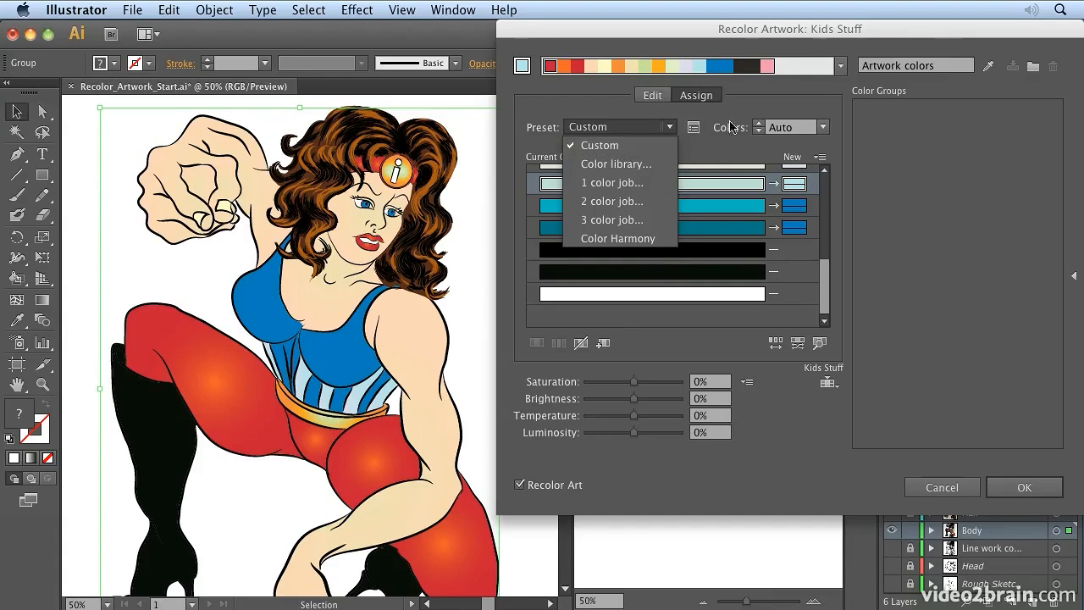
click(717, 82)
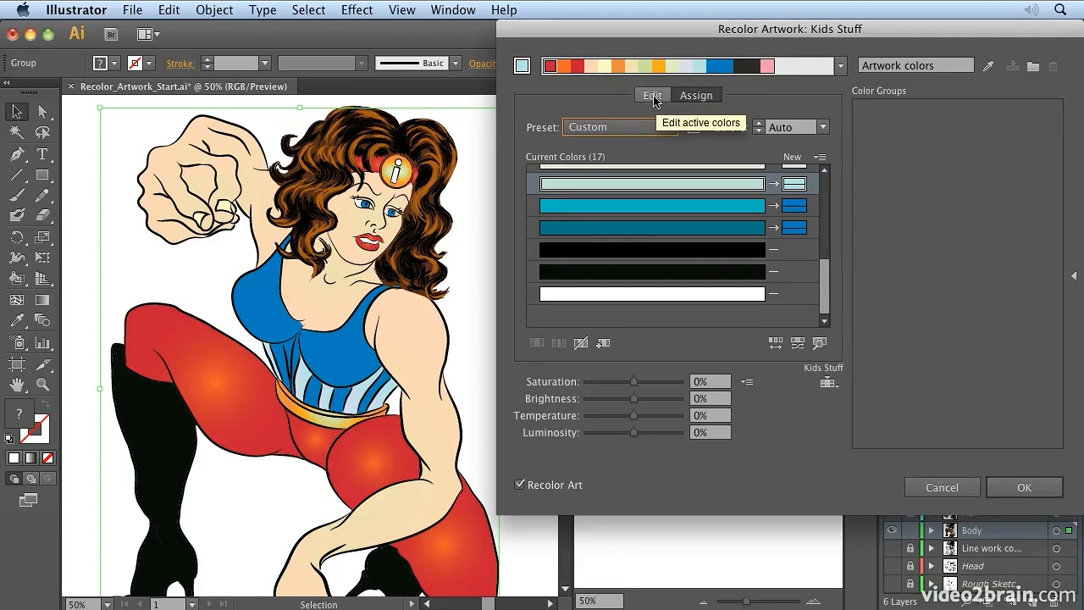
click(822, 127)
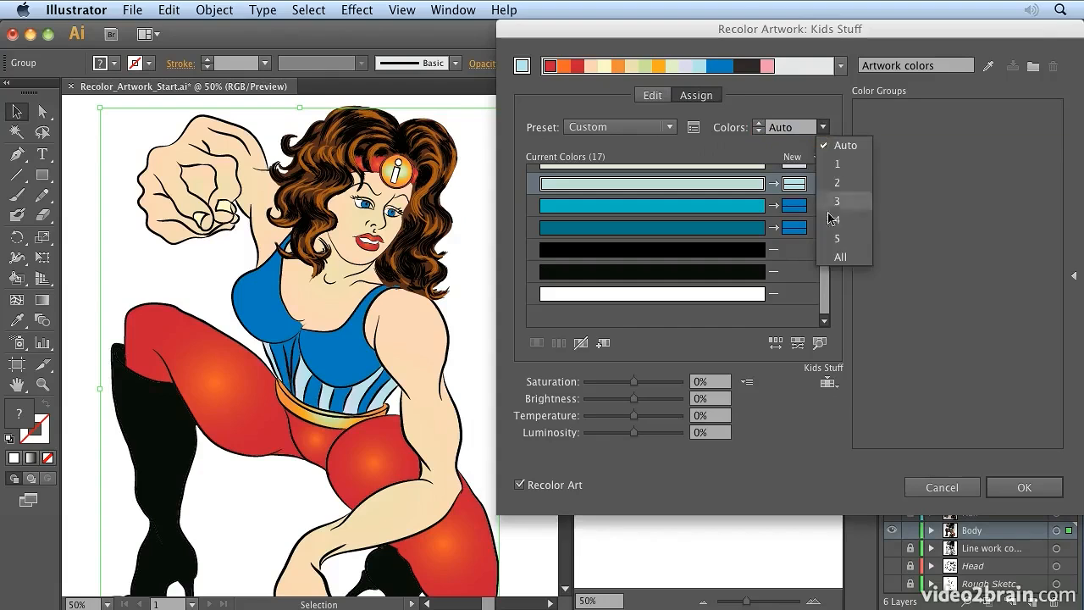
click(840, 146)
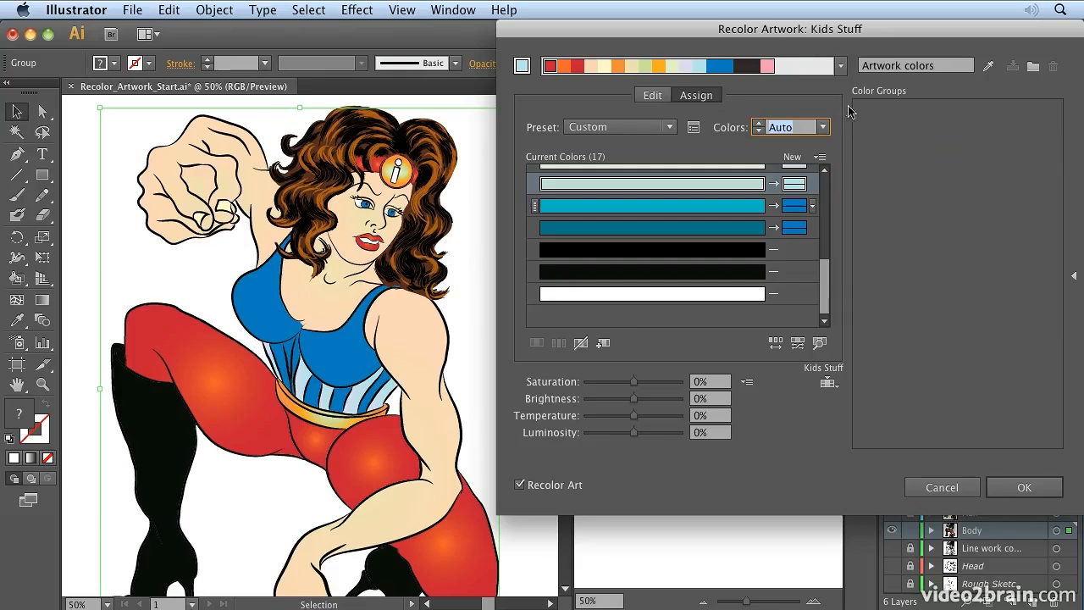
click(822, 128)
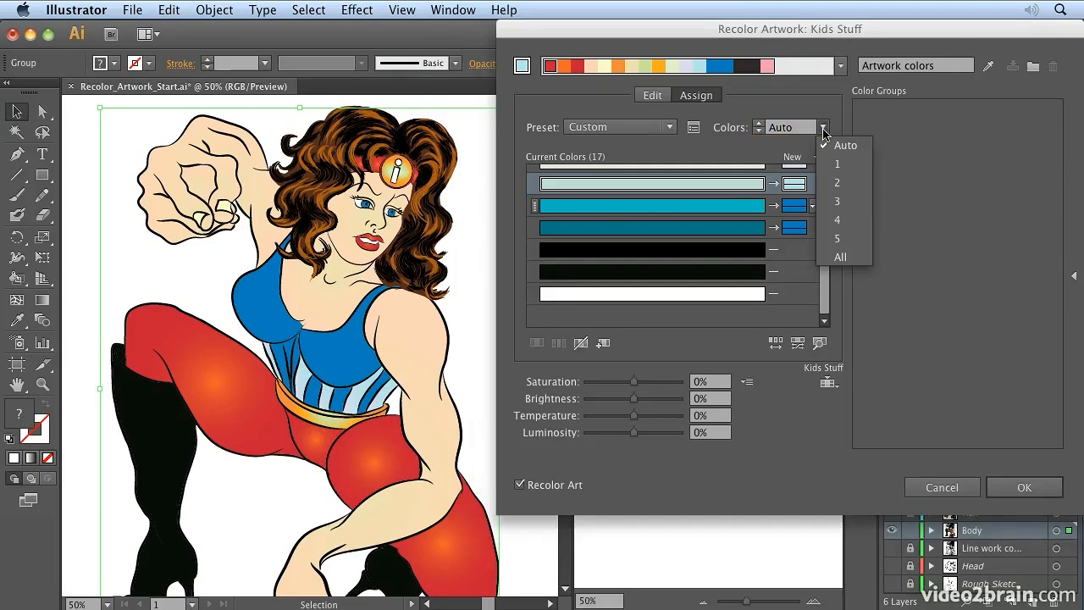
click(840, 145)
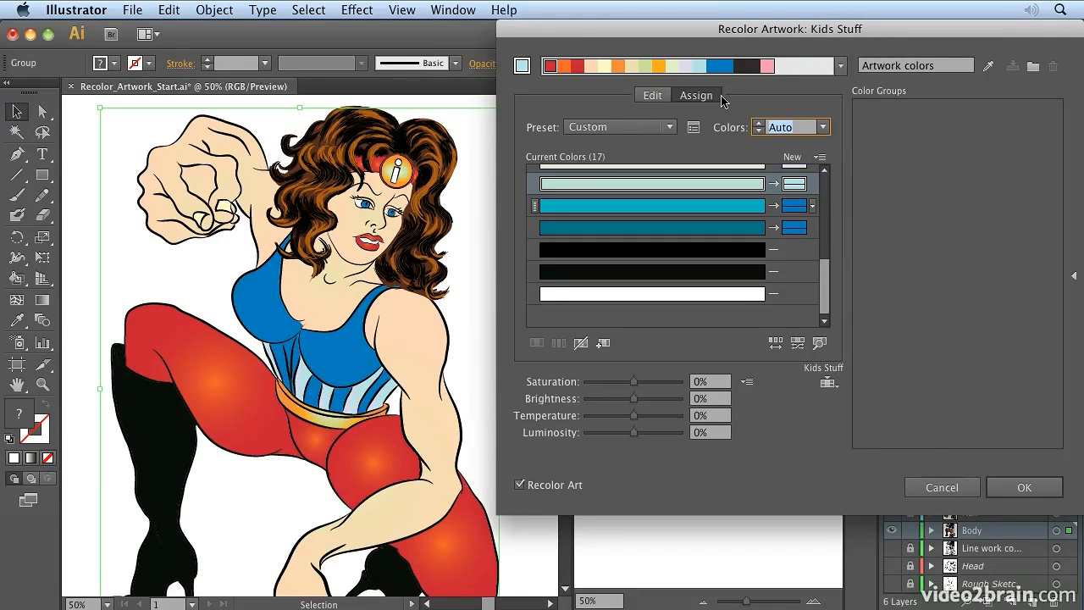
Step: Examine the artwork colors on the editing wheel, comparing the brightness and saturation displays and the smooth, segmented and color bar views
click(655, 98)
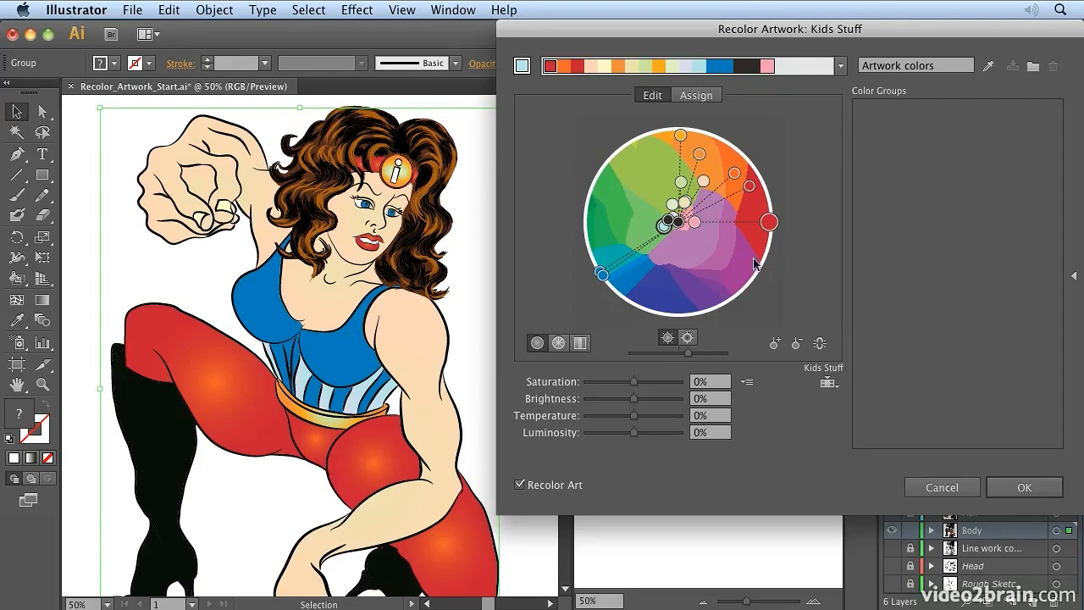
click(688, 338)
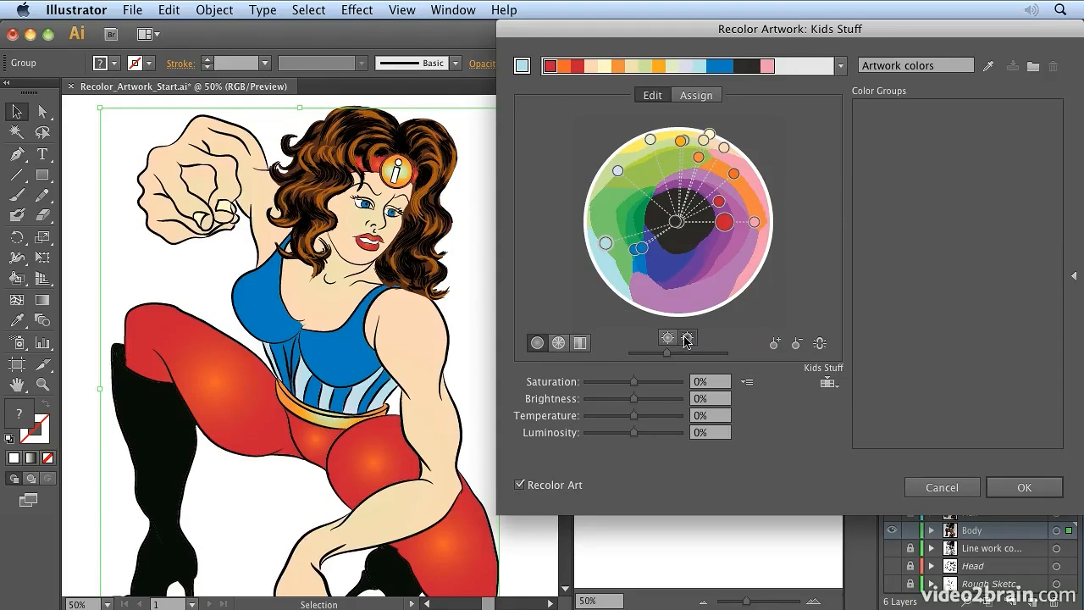
click(668, 338)
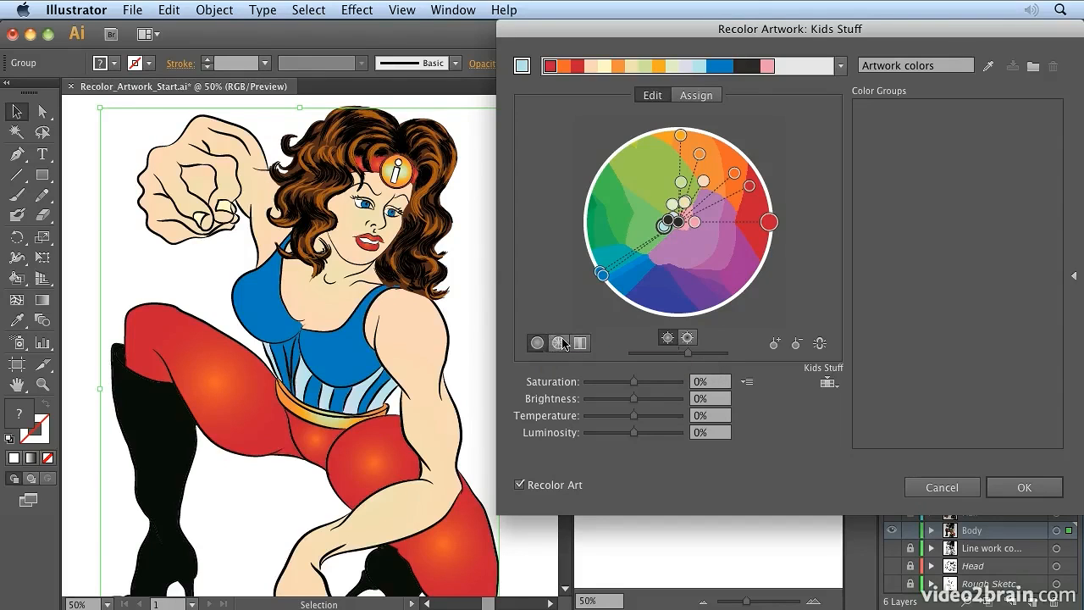
click(561, 342)
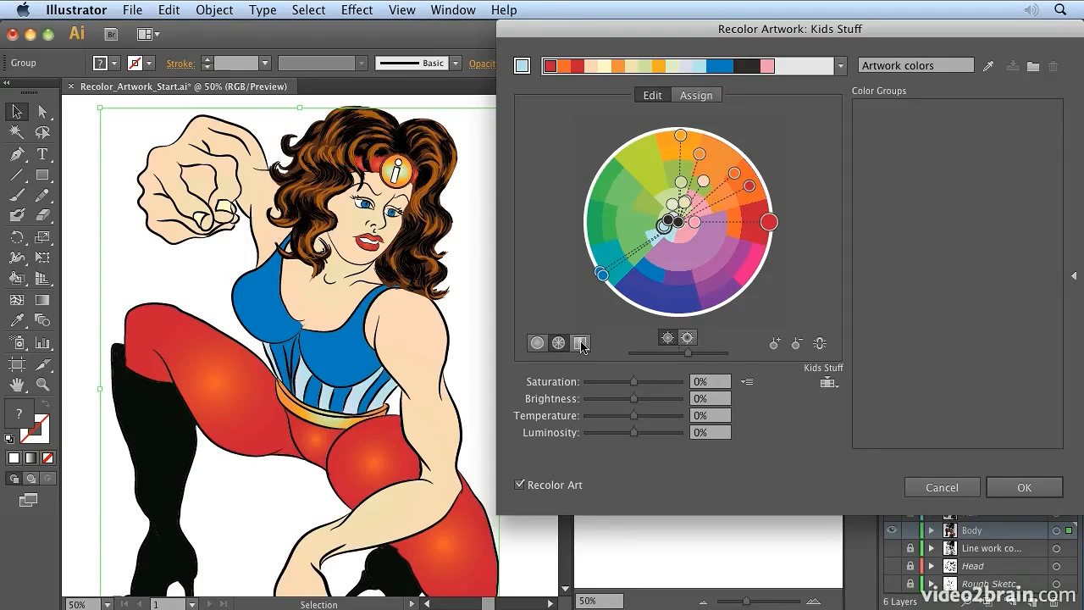
click(581, 344)
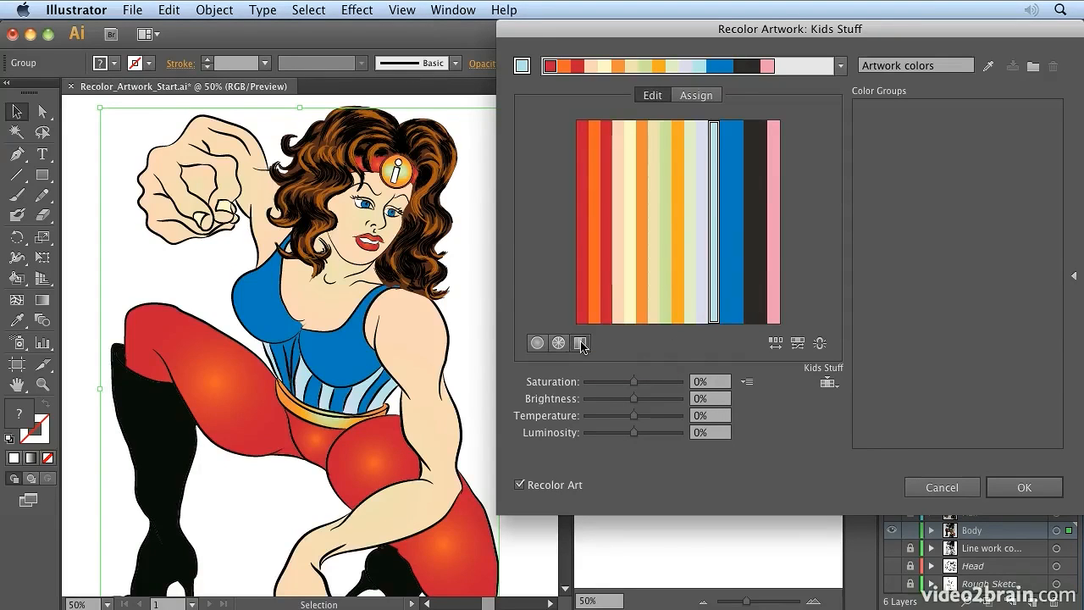
click(559, 343)
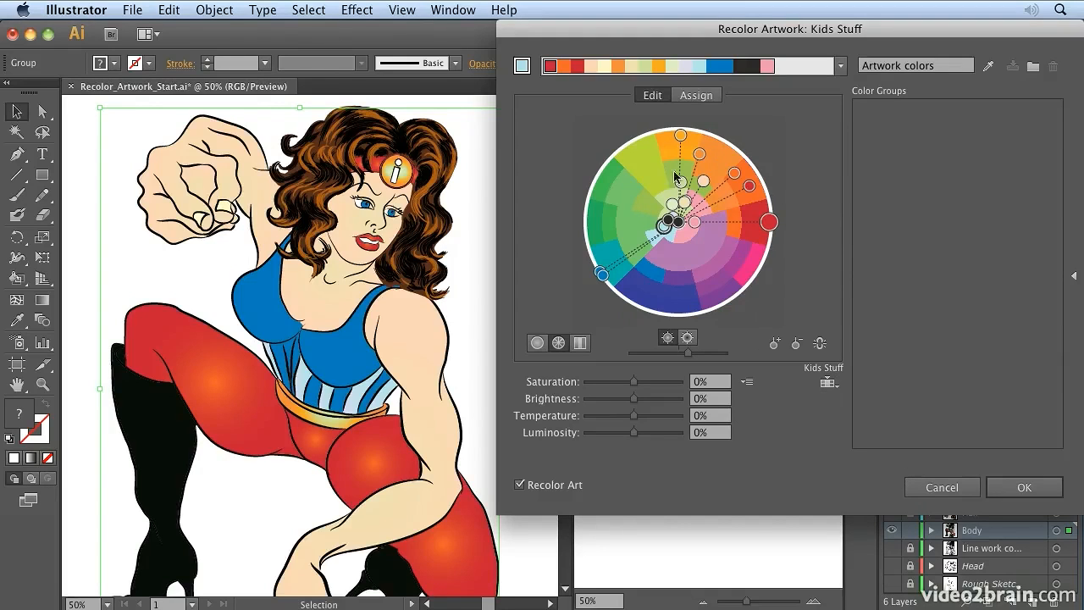
Step: Remove the Kids Stuff library limit by setting the swatch library to None
click(698, 98)
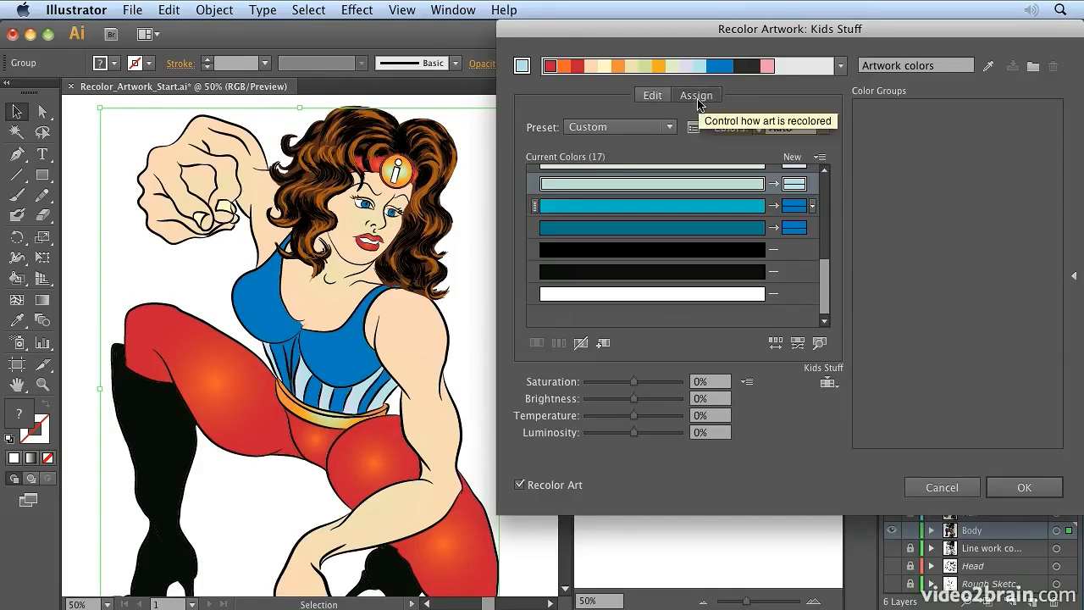
click(829, 383)
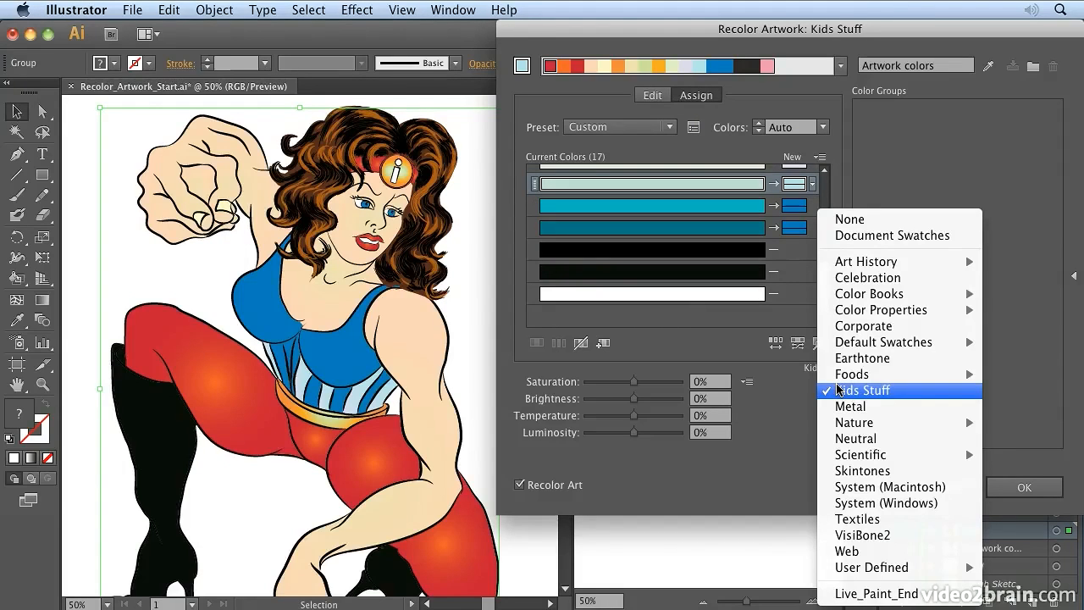
click(853, 219)
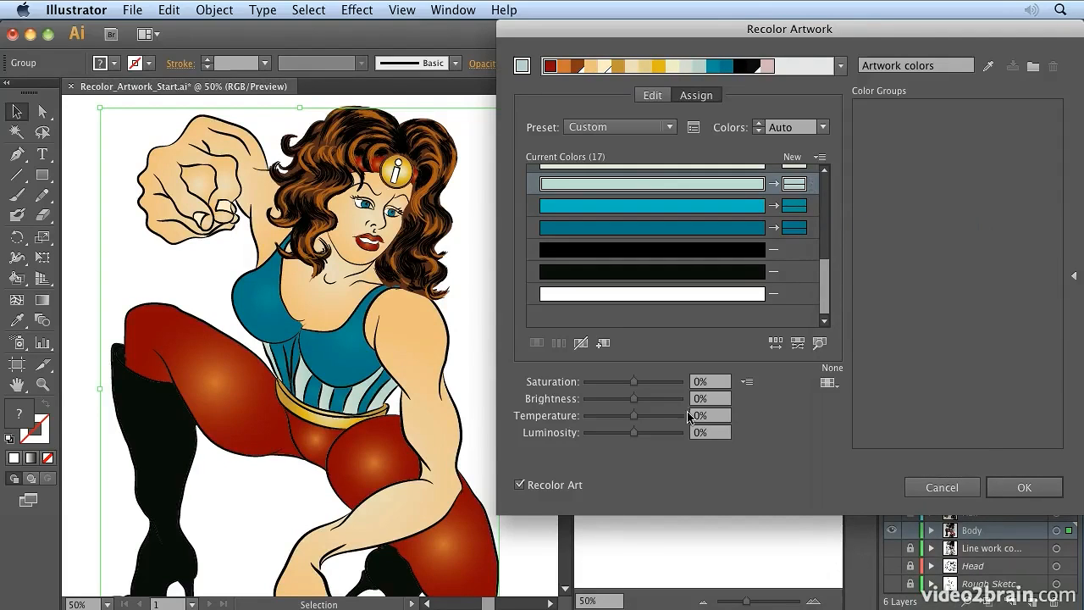
Step: Display the artwork colors on the smooth color wheel, comparing the brightness display and returning to saturation and hue
click(652, 98)
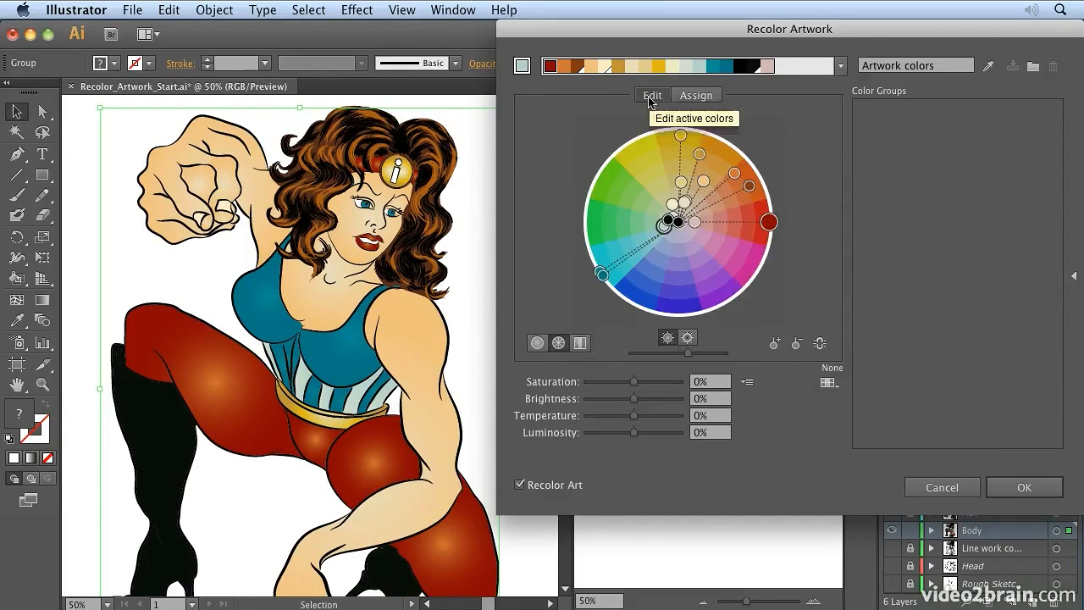
click(534, 345)
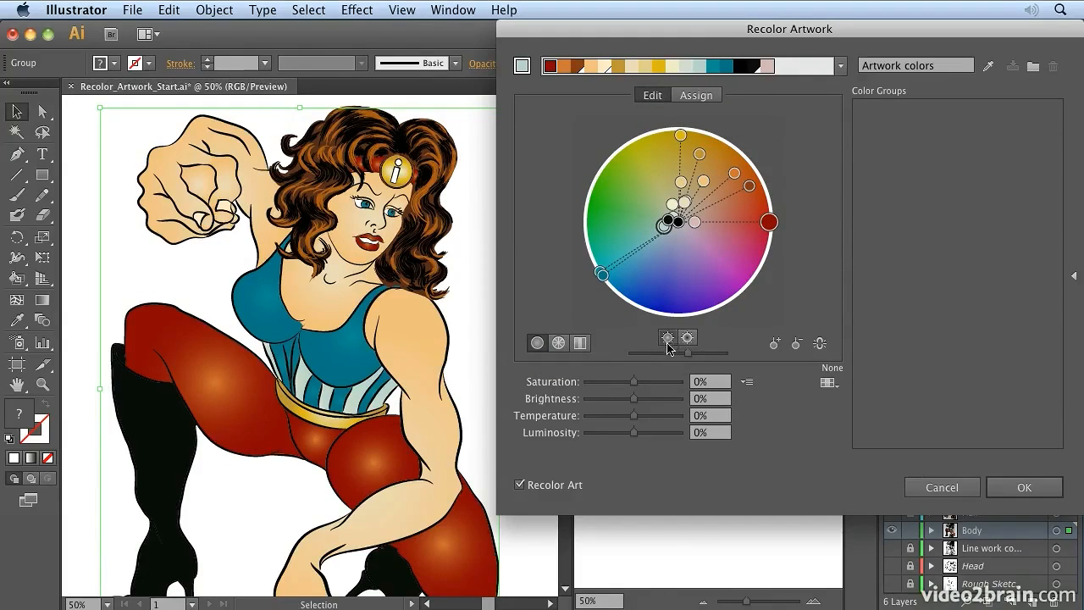
click(691, 339)
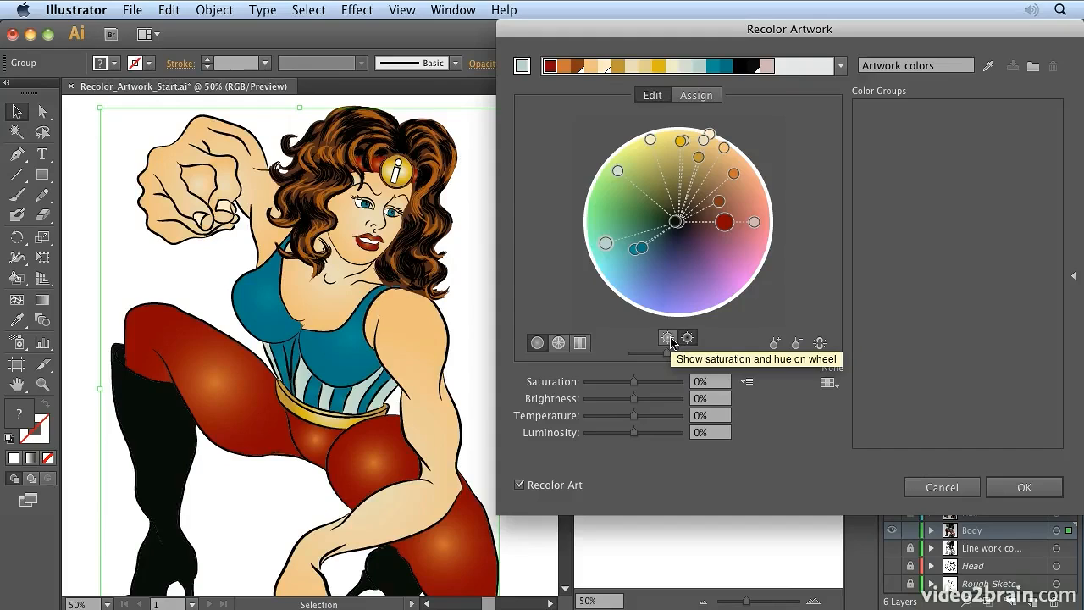
click(665, 339)
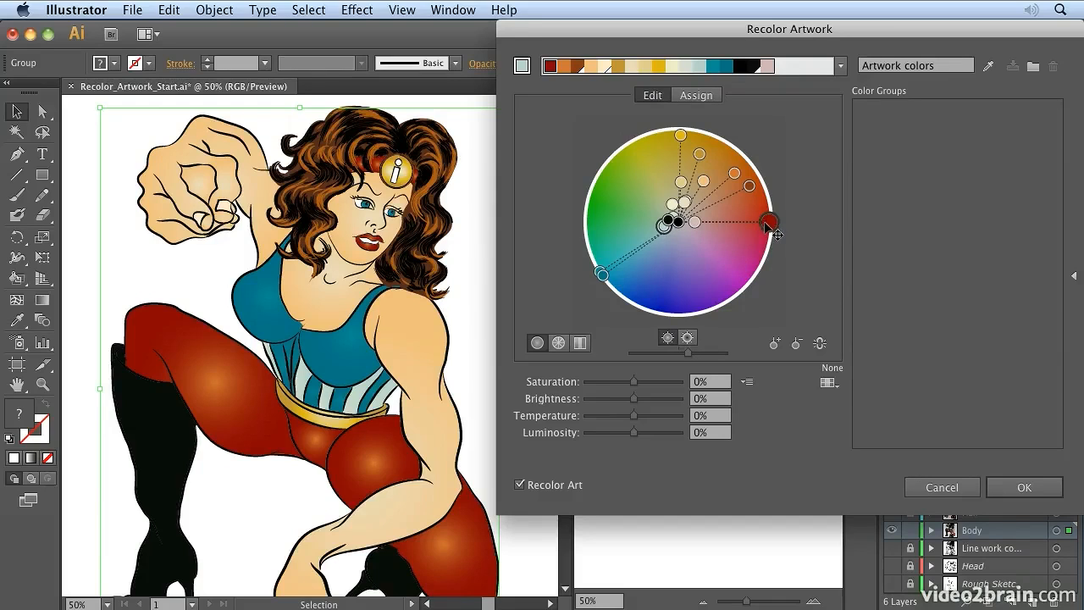
Step: Nudge the red and yellow markers individually on the color wheel, and try green for the teal costume colors before returning them to teal
mouse_move(769, 226)
mouse_down()
mouse_move(765, 260)
mouse_move(750, 272)
mouse_move(771, 223)
mouse_up()
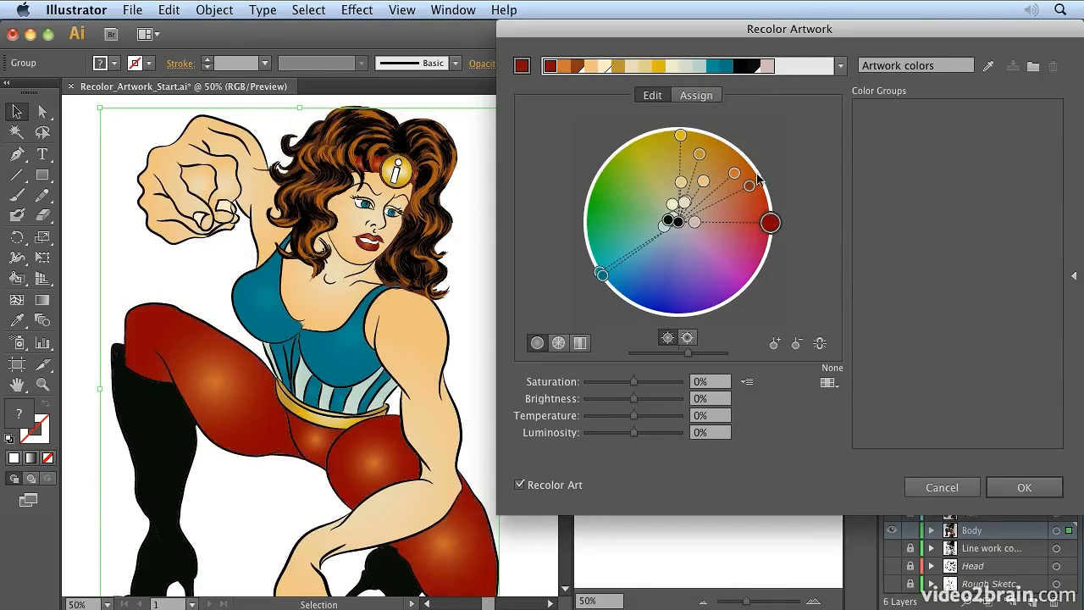
drag(682, 137, 676, 139)
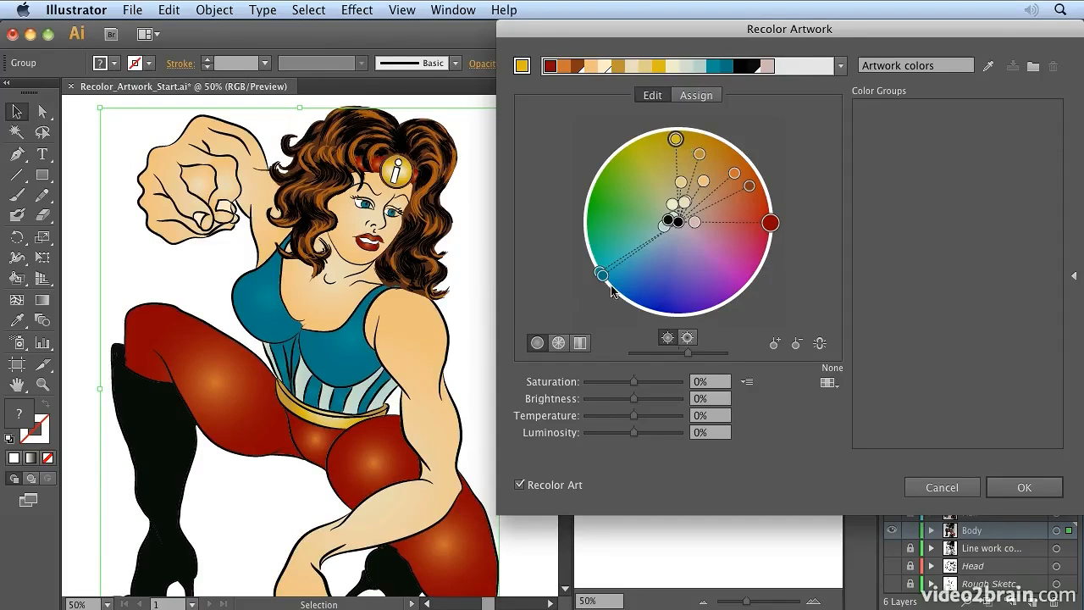
mouse_move(601, 274)
mouse_down()
mouse_move(597, 217)
mouse_move(603, 245)
mouse_up()
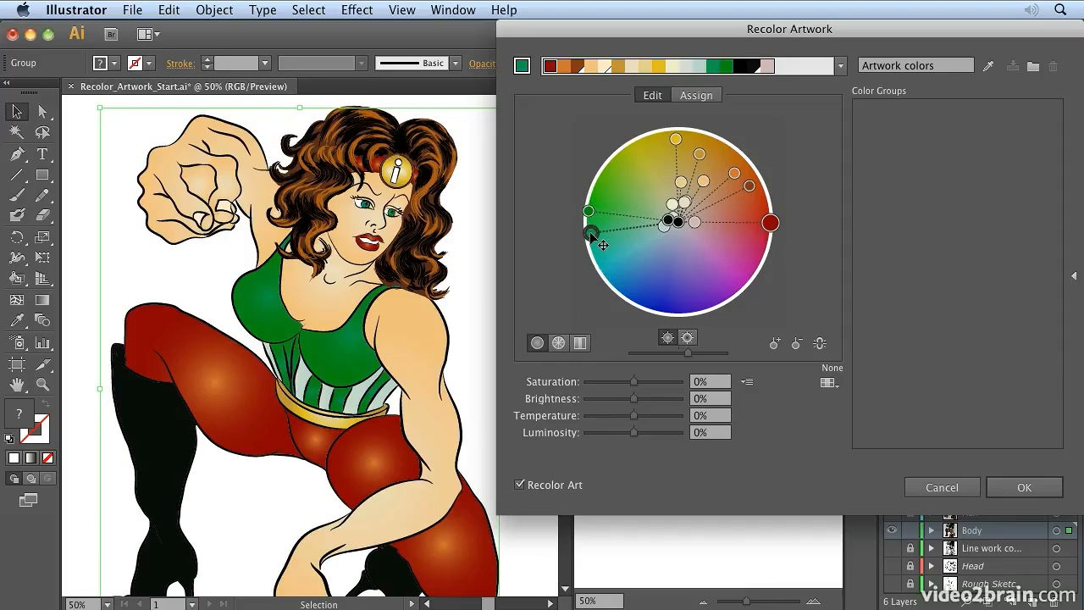
drag(594, 237, 599, 264)
drag(591, 216, 605, 276)
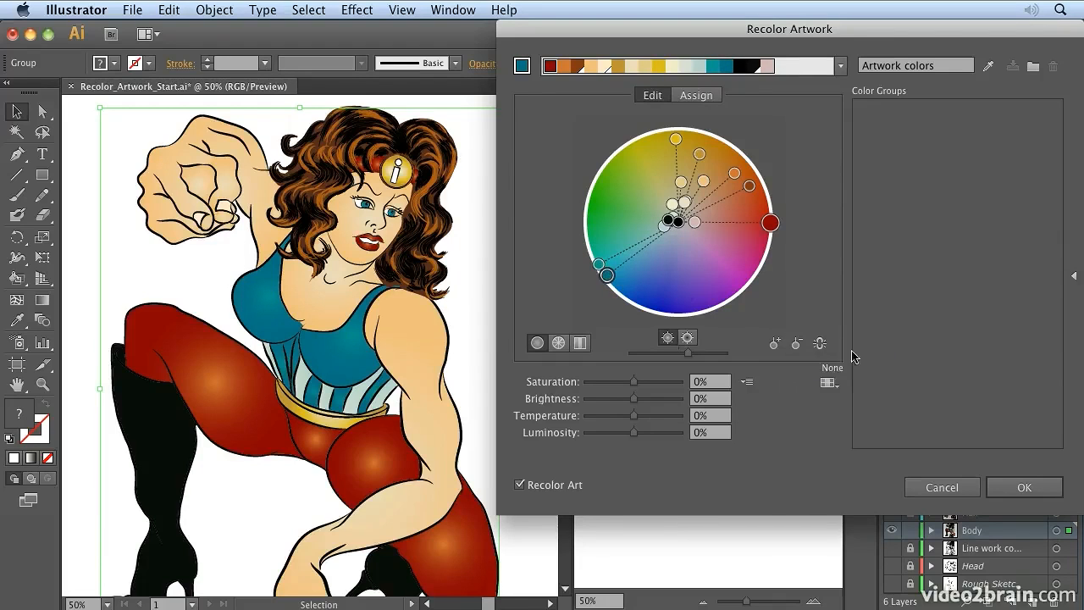
Step: Link the harmony colors and shift all hues together by slightly moving the red base marker
click(821, 344)
mouse_move(770, 222)
mouse_down()
mouse_move(758, 271)
mouse_move(684, 305)
mouse_move(734, 293)
mouse_move(773, 249)
mouse_move(768, 223)
mouse_move(776, 239)
mouse_up()
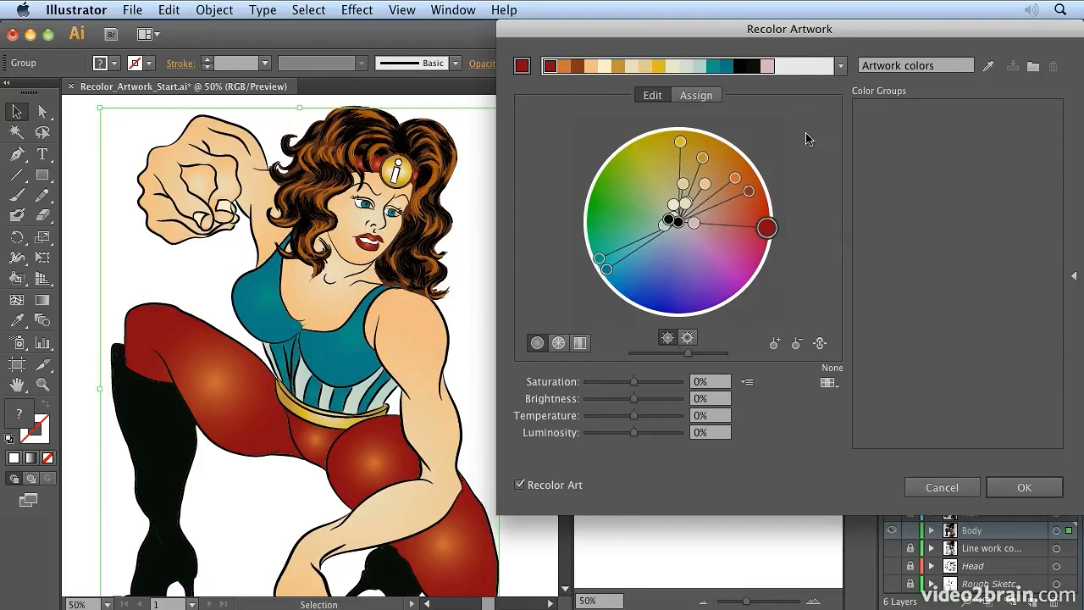
click(777, 346)
click(828, 383)
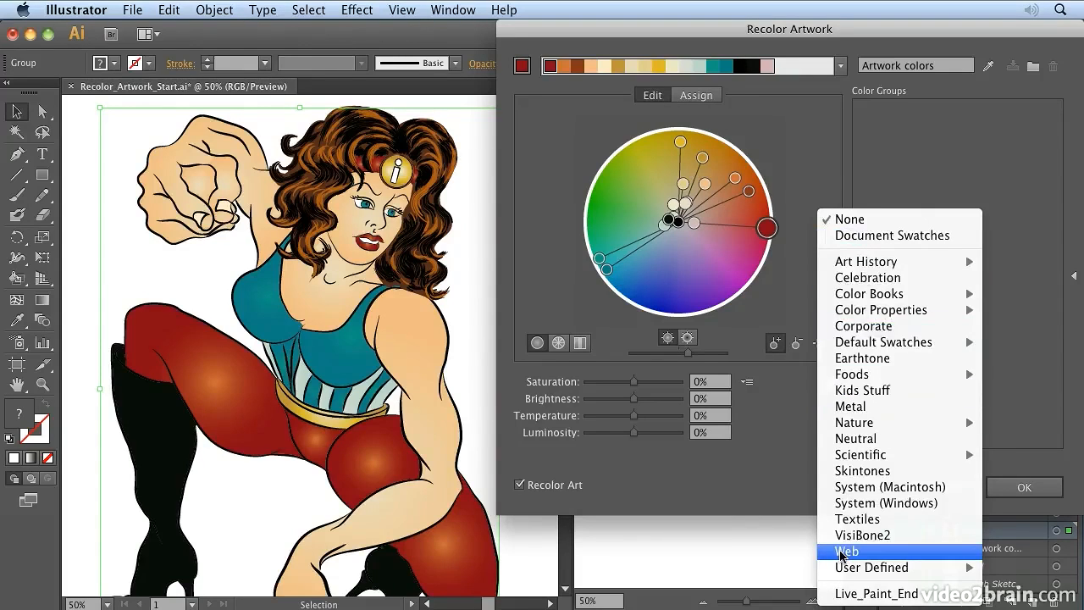
click(773, 521)
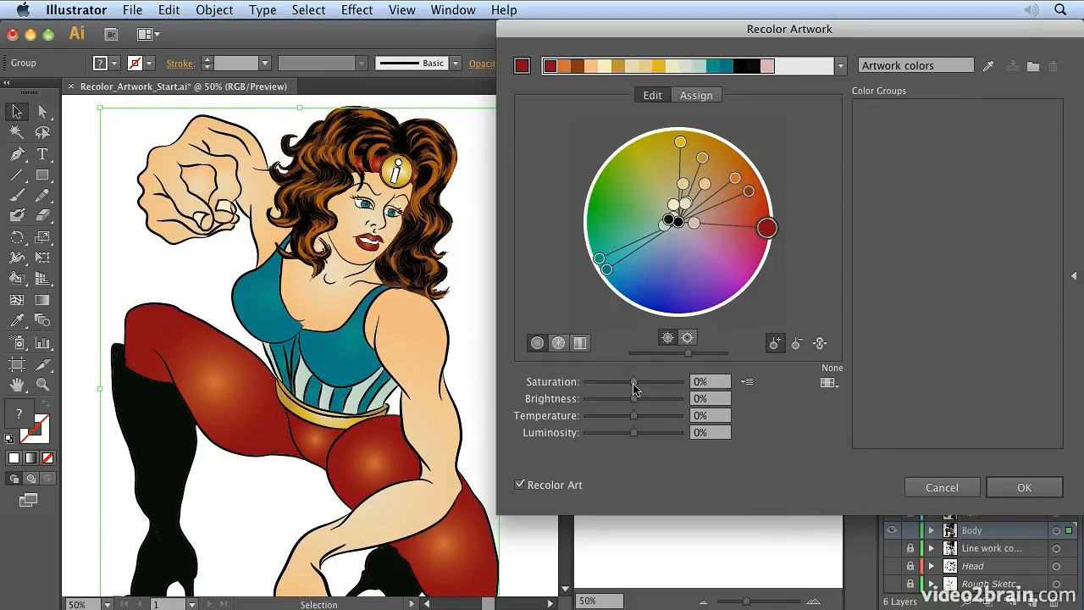
Step: Adjust the artwork globally to a saturation of 17% and a luminosity of 7%
mouse_move(635, 387)
mouse_down()
mouse_move(662, 385)
mouse_move(617, 386)
mouse_move(641, 385)
mouse_up()
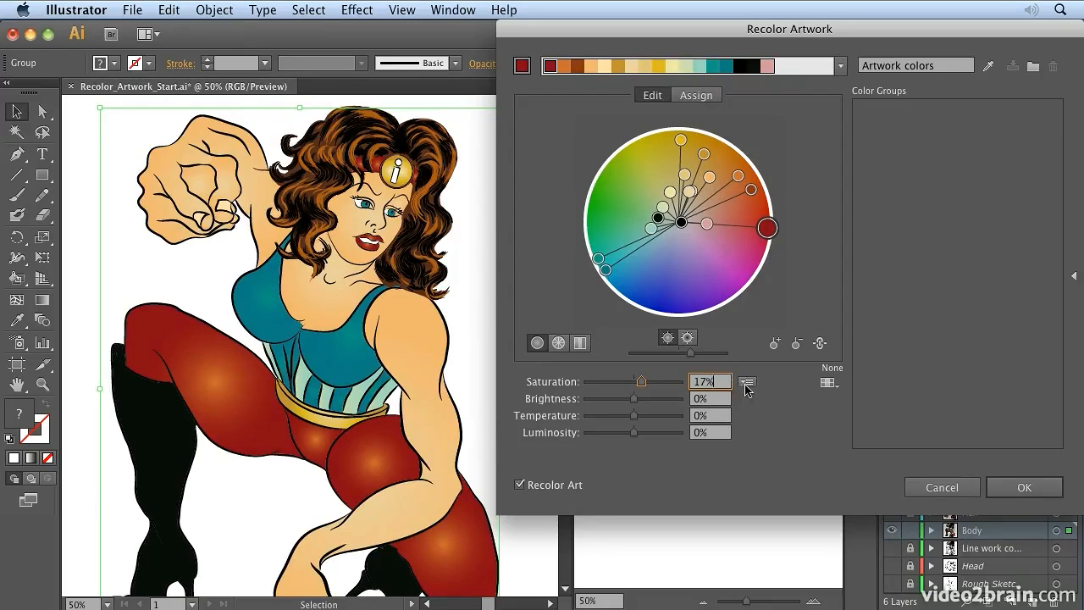
click(747, 382)
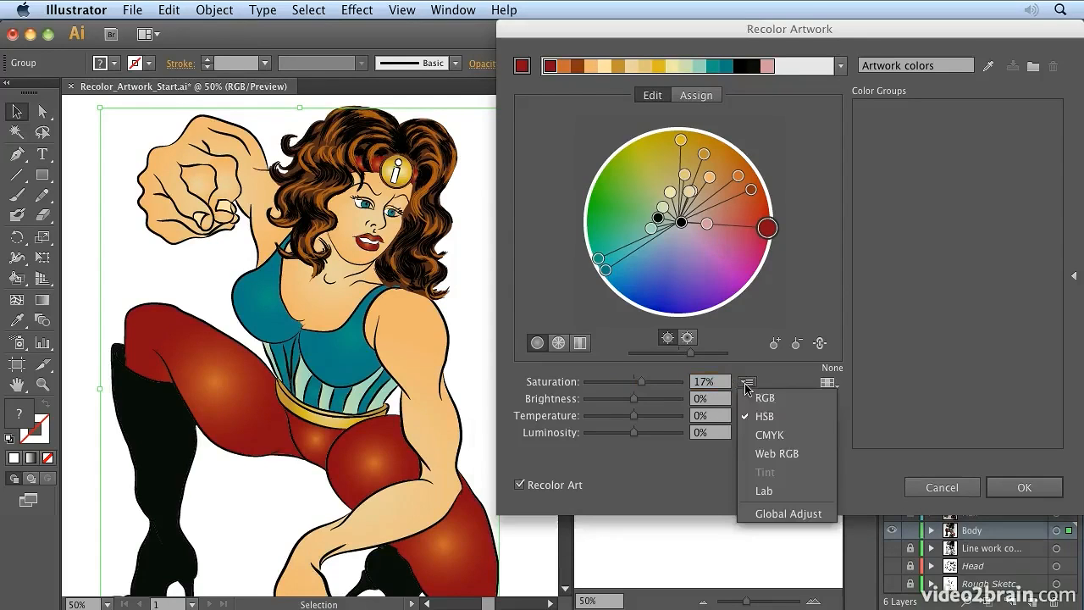
click(776, 513)
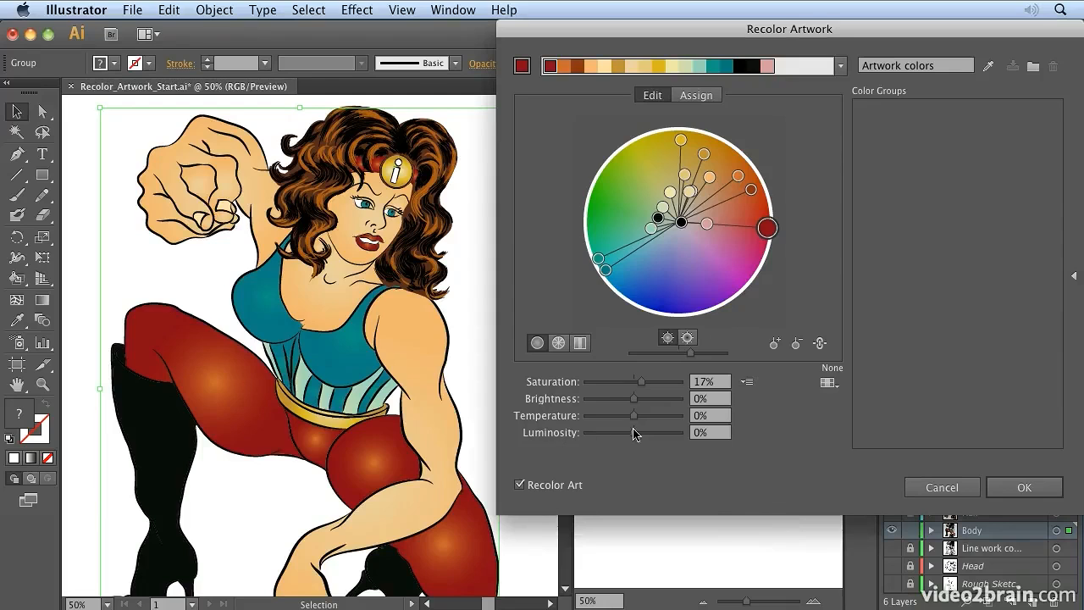
drag(630, 435, 636, 434)
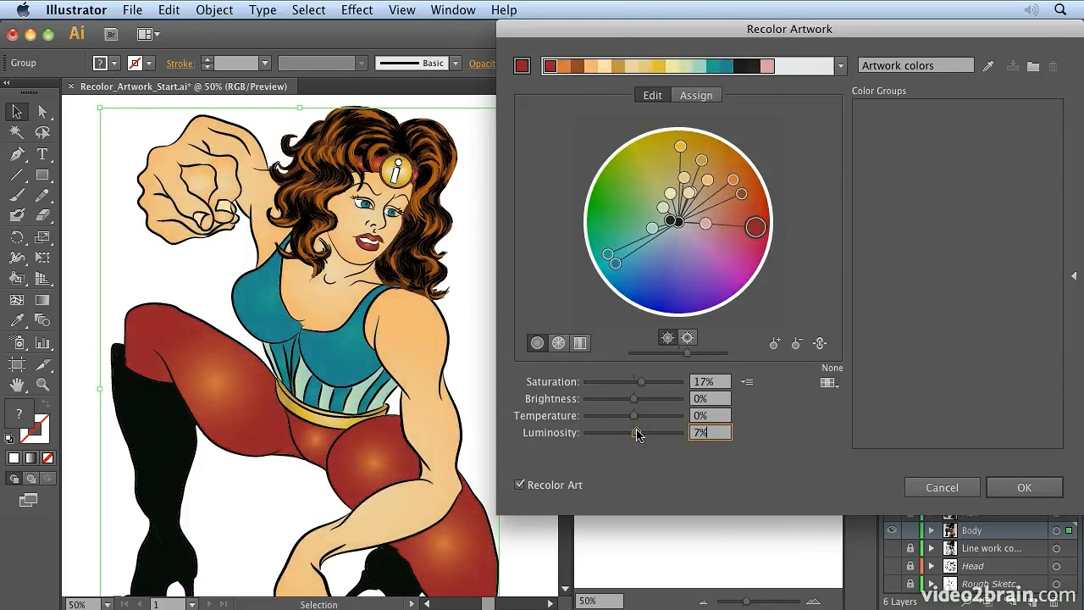
Step: Apply the Monochromatic 2 harmony rule to the artwork and shift its base color from red to teal
click(842, 68)
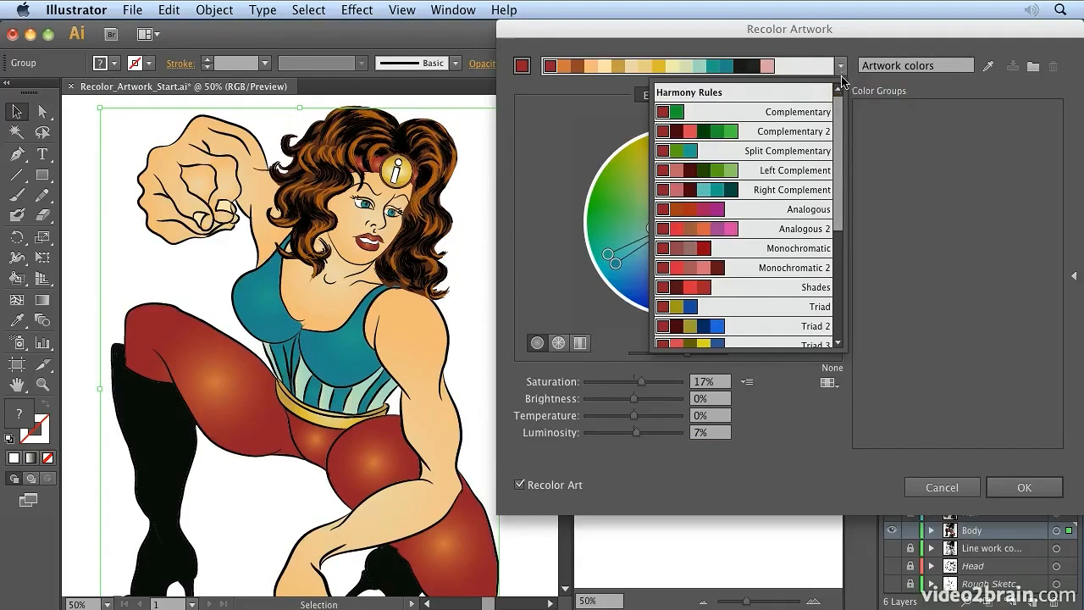
click(783, 269)
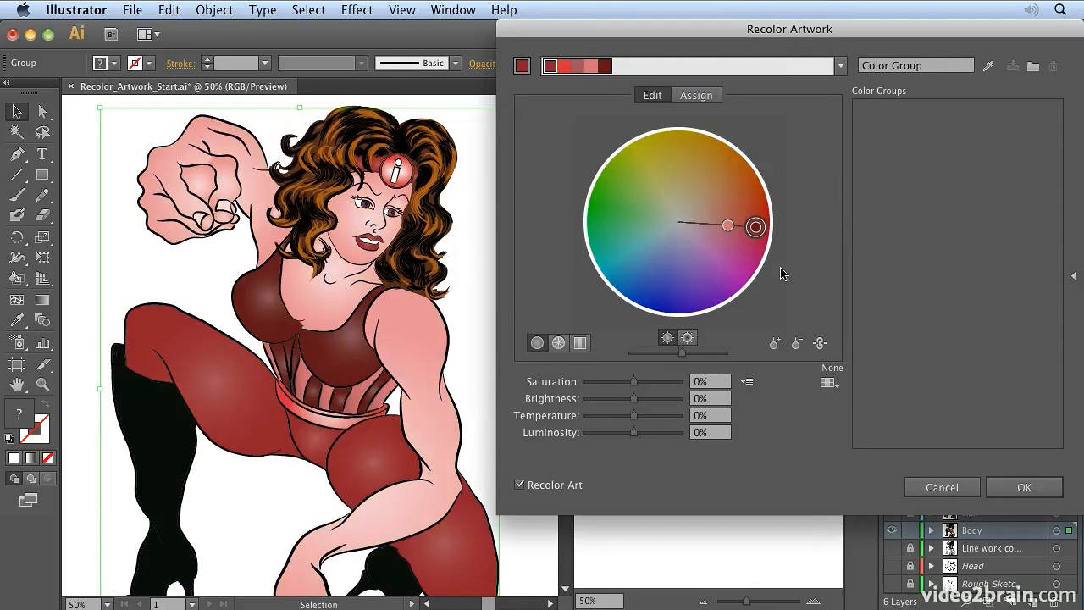
drag(756, 226, 600, 271)
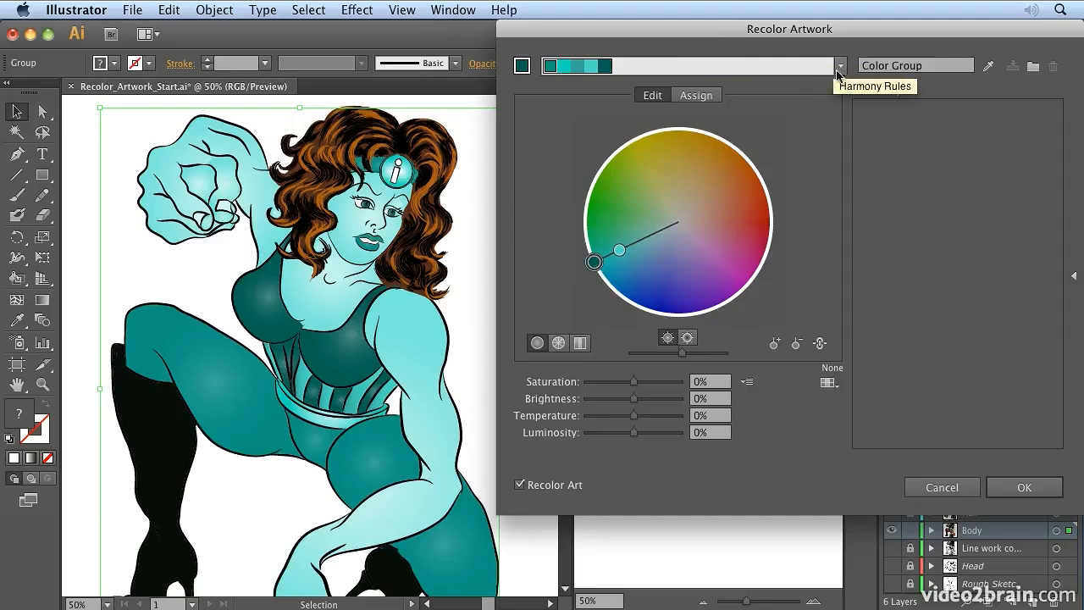
Step: Apply the Compound 2 harmony rule to the artwork and shift its base color from teal to dark gold on the color wheel
click(841, 68)
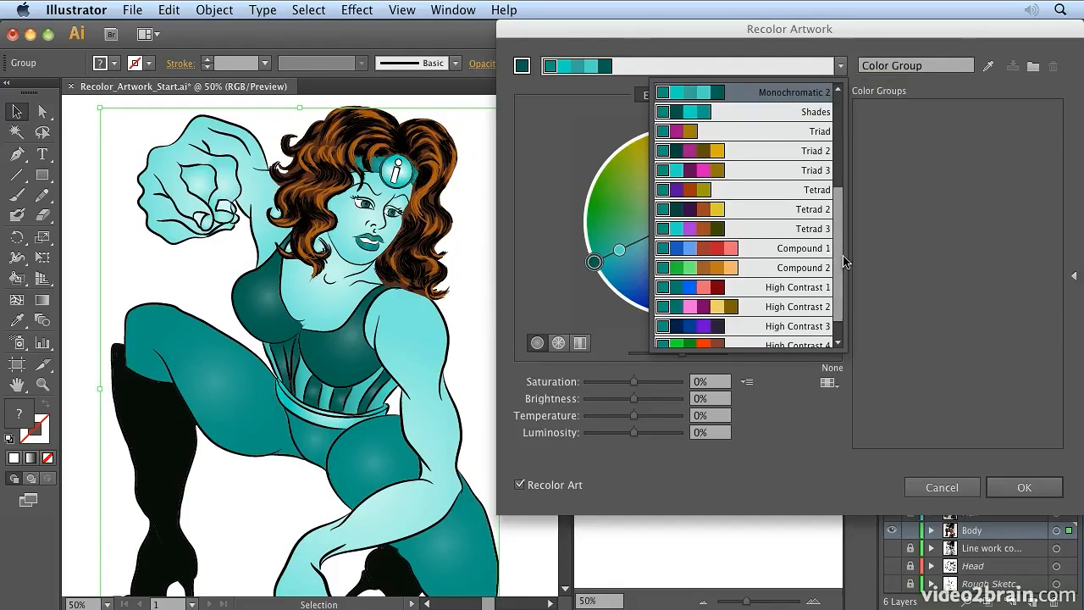
scroll(844, 280, down, 2)
scroll(839, 250, up, 1)
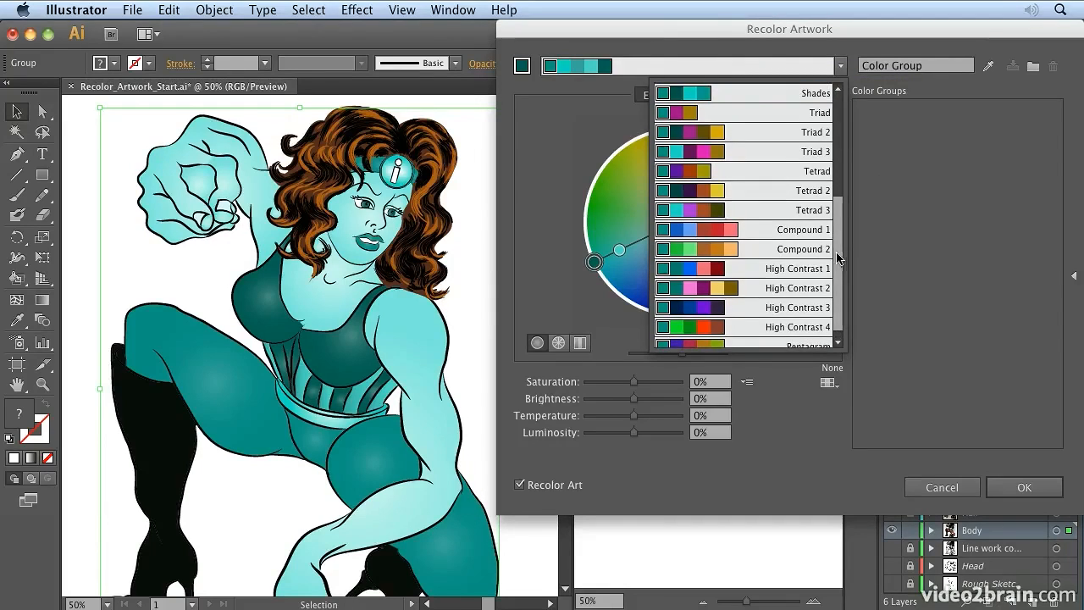
click(800, 250)
drag(605, 270, 695, 140)
Step: Compare the original and recolored artwork by switching the recolor preview off and on several times, leaving it on
click(519, 485)
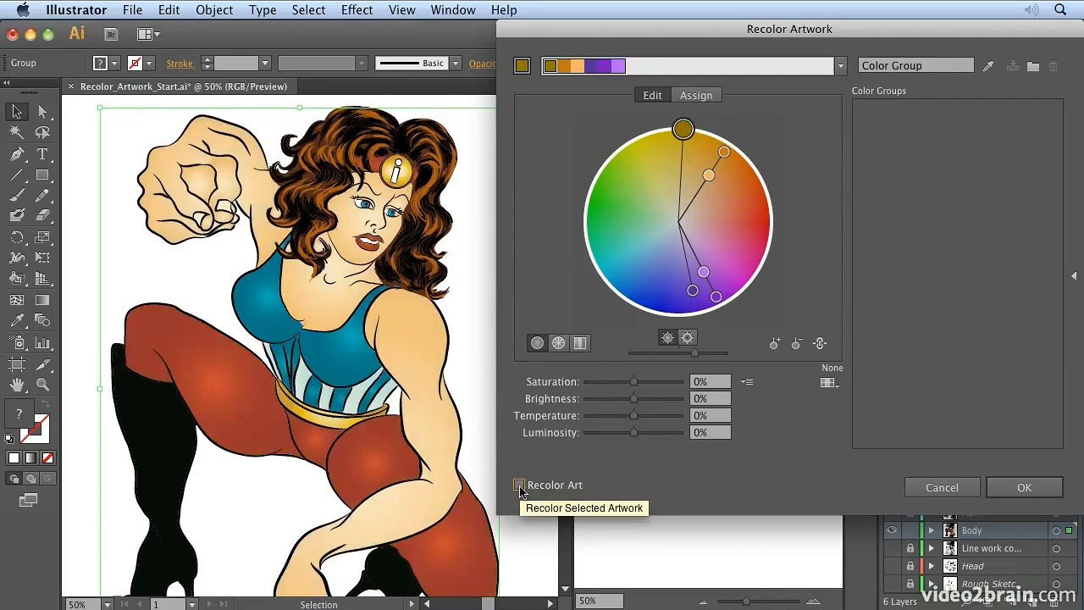
click(519, 485)
click(519, 485)
click(519, 485)
click(519, 486)
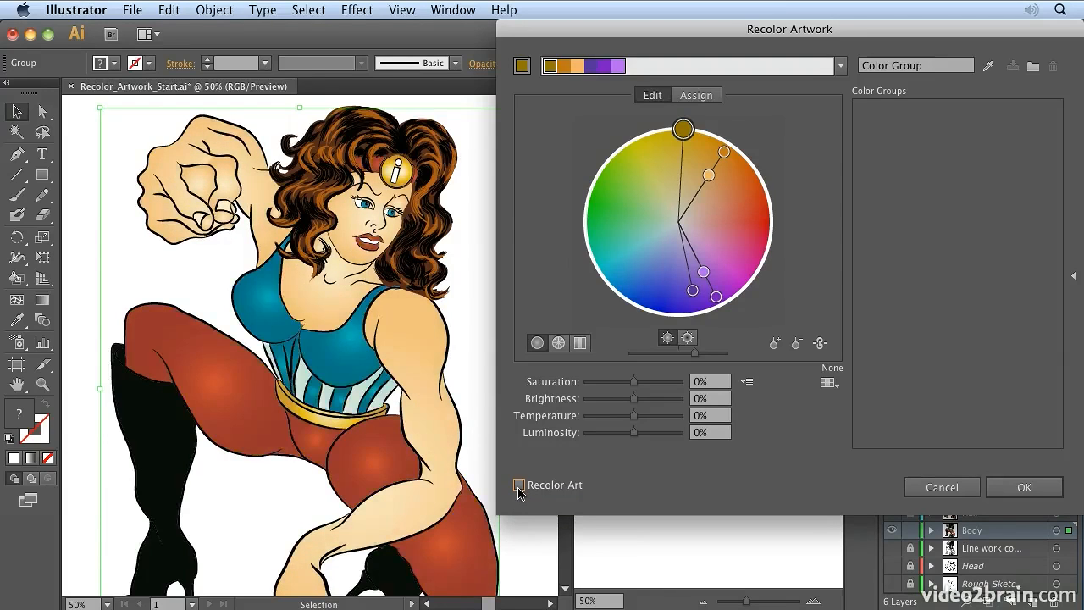
click(520, 486)
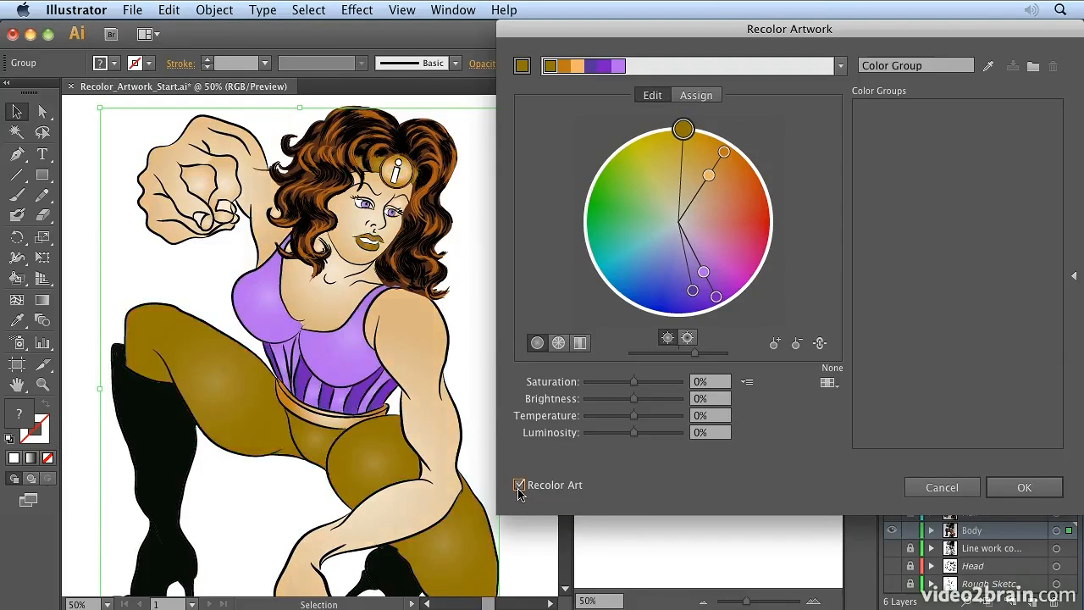
Step: Limit the colors to the Kids Stuff swatch library and shift the linked harmony colors to a red base with blue accents
click(828, 383)
click(843, 391)
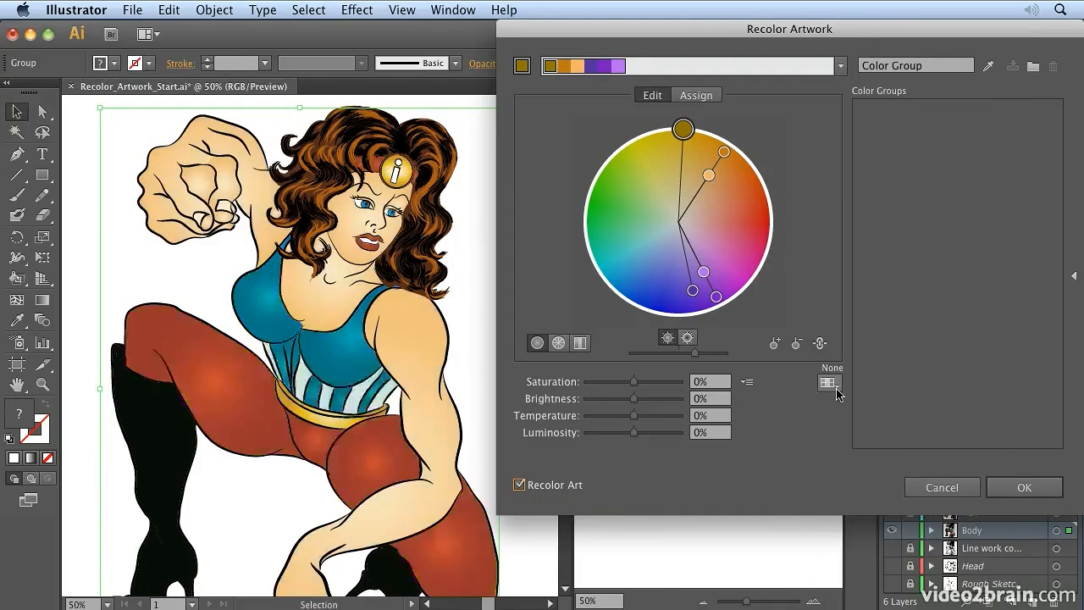
drag(682, 128, 784, 185)
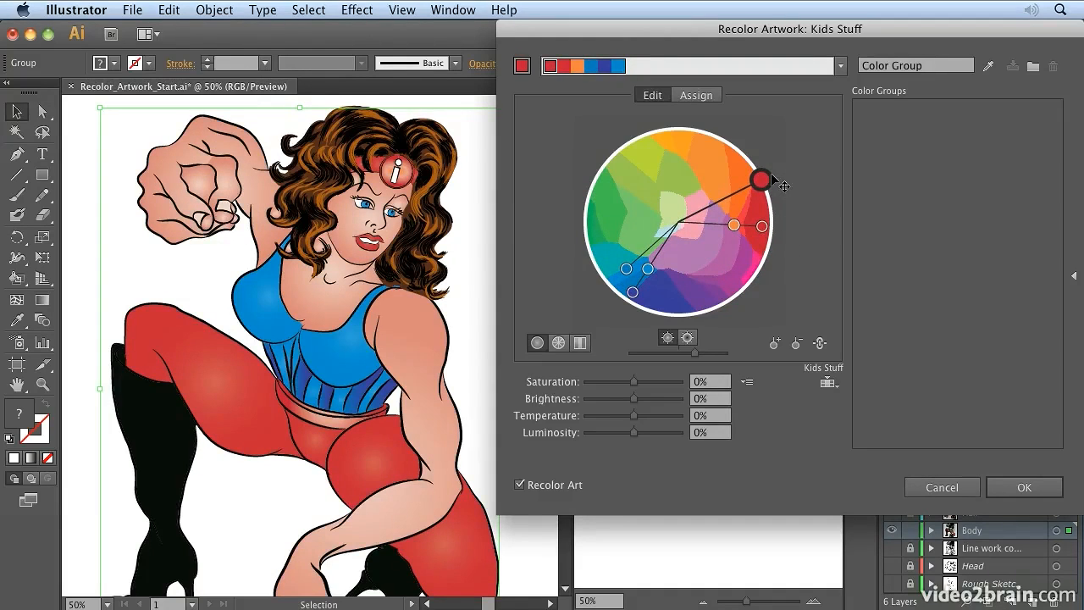
drag(734, 225, 765, 222)
Step: Try a saturation of -20%, keep the sliders in Global Adjust mode, and set the saturation to 36%
drag(633, 382, 624, 382)
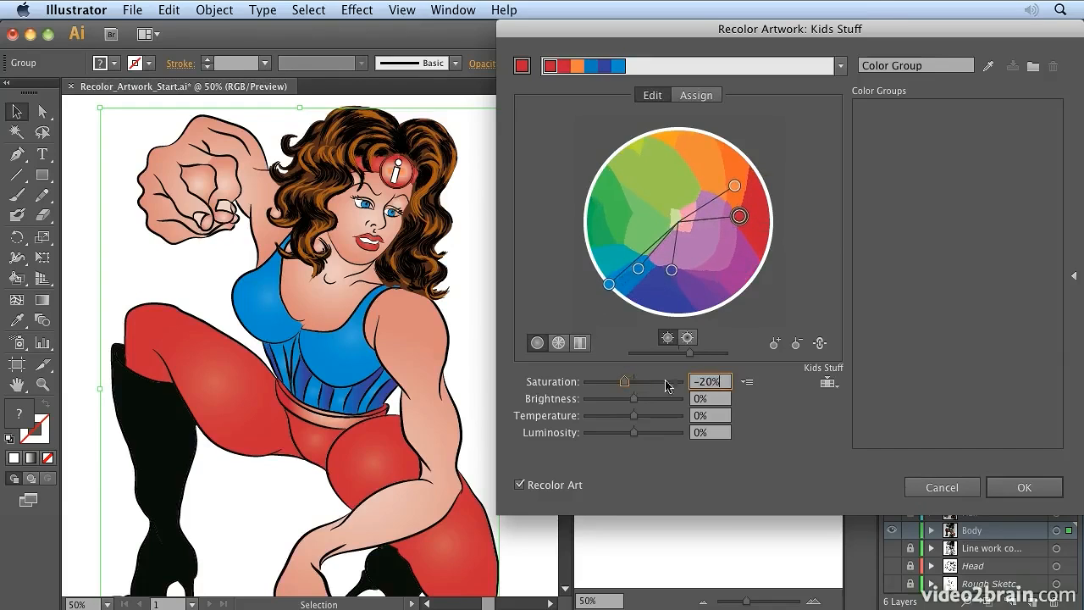
click(747, 382)
click(781, 511)
click(746, 382)
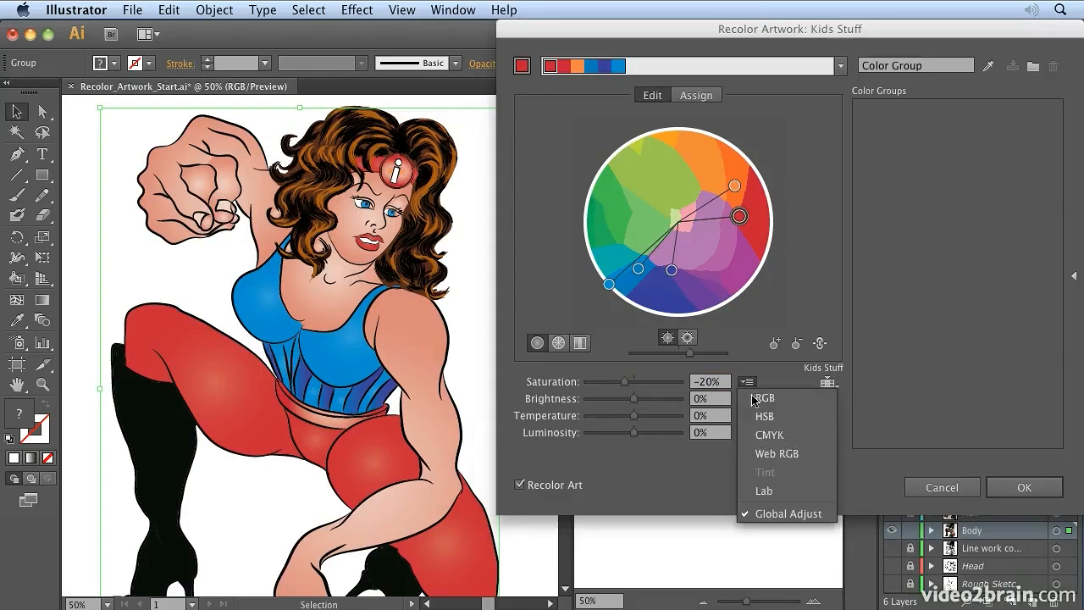
click(621, 380)
drag(622, 383, 650, 382)
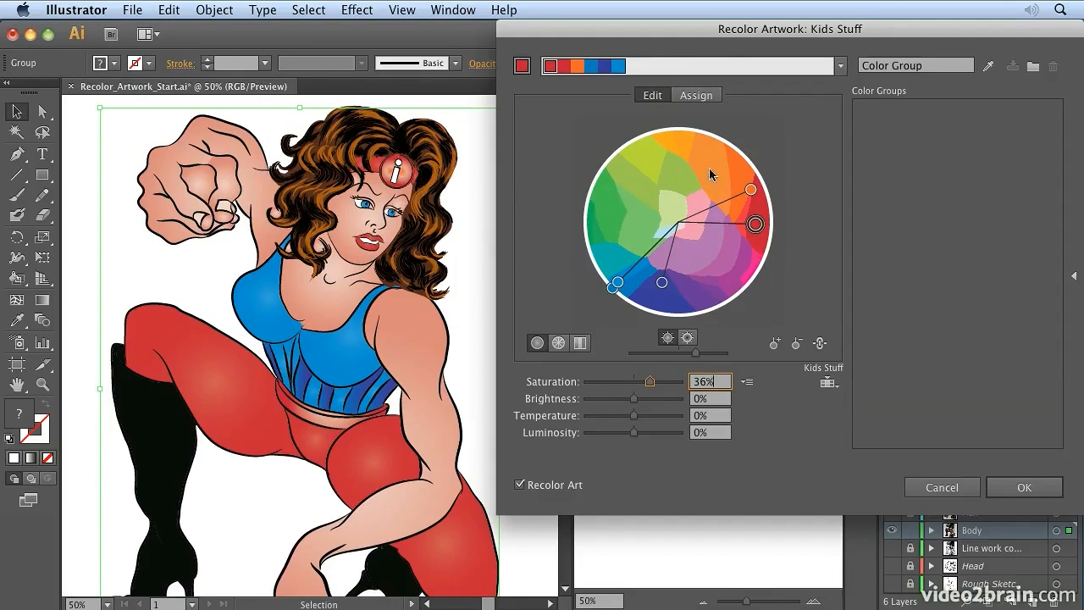
Step: Remove the swatch library limit and shift the linked harmony colors toward orange-red and deeper blue on the color wheel
click(842, 386)
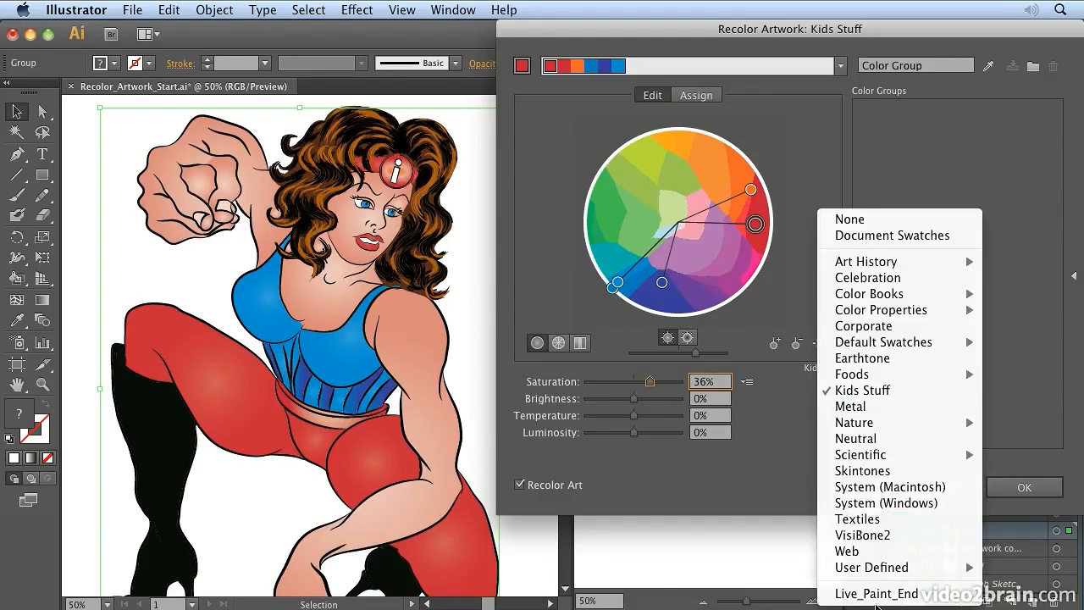
click(858, 220)
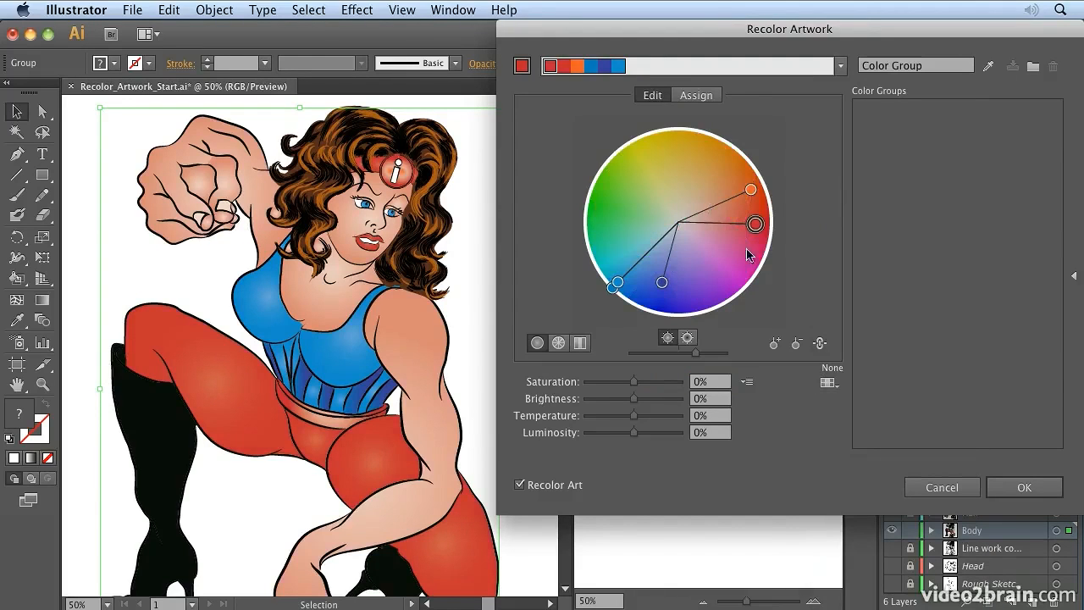
drag(750, 189, 755, 180)
drag(769, 225, 736, 167)
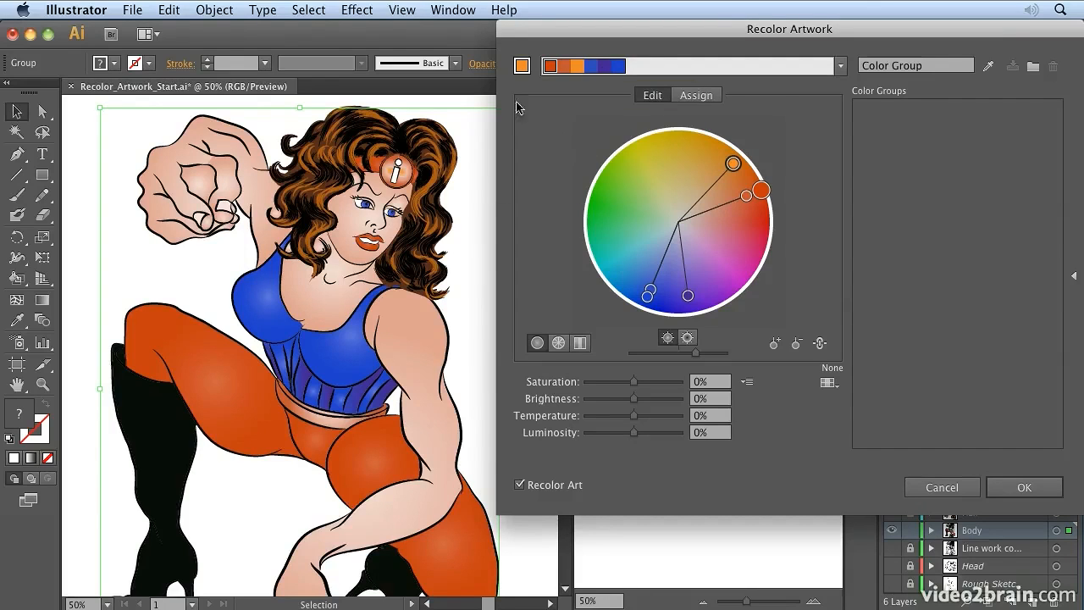
click(731, 165)
mouse_move(740, 172)
mouse_down()
mouse_move(730, 166)
mouse_move(740, 175)
mouse_move(744, 165)
mouse_up()
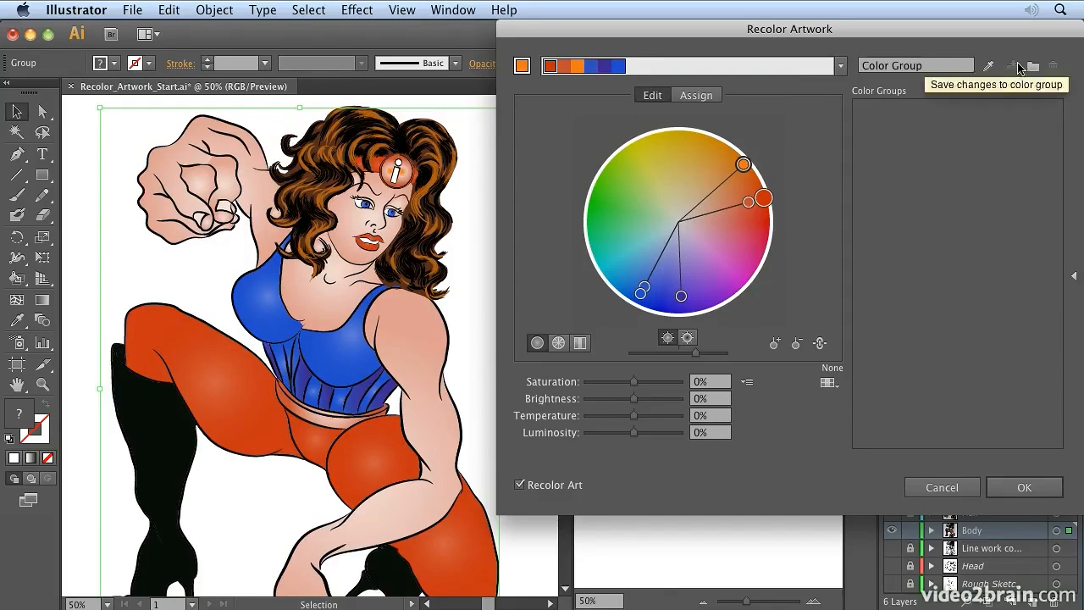
Step: Try a brightness of 26%, switch to the color assignments, reduce the brightness to 15%, and apply the recoloring
drag(634, 399, 645, 400)
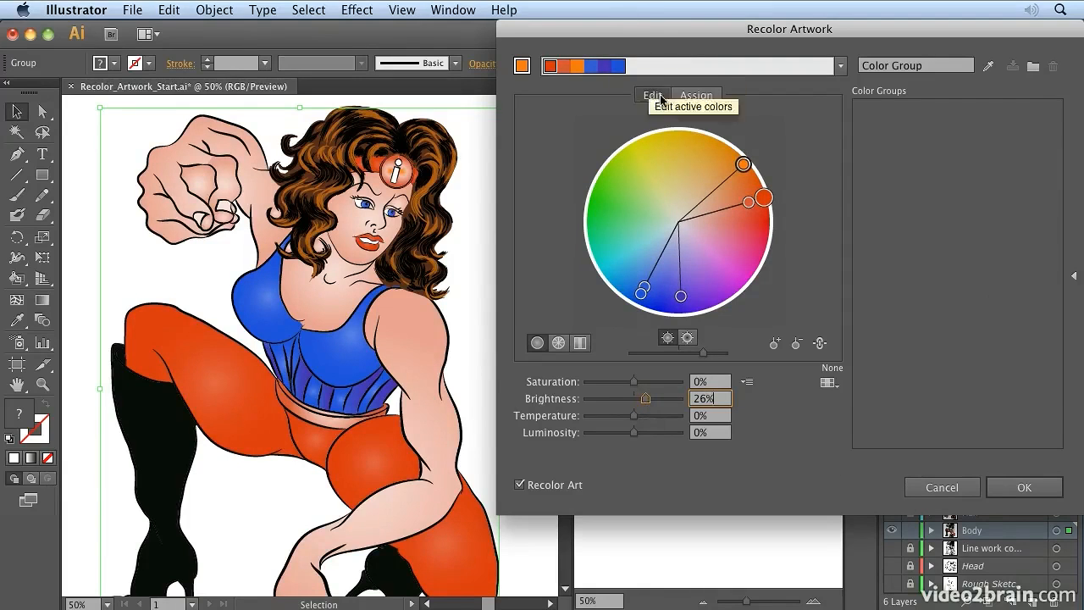
click(712, 100)
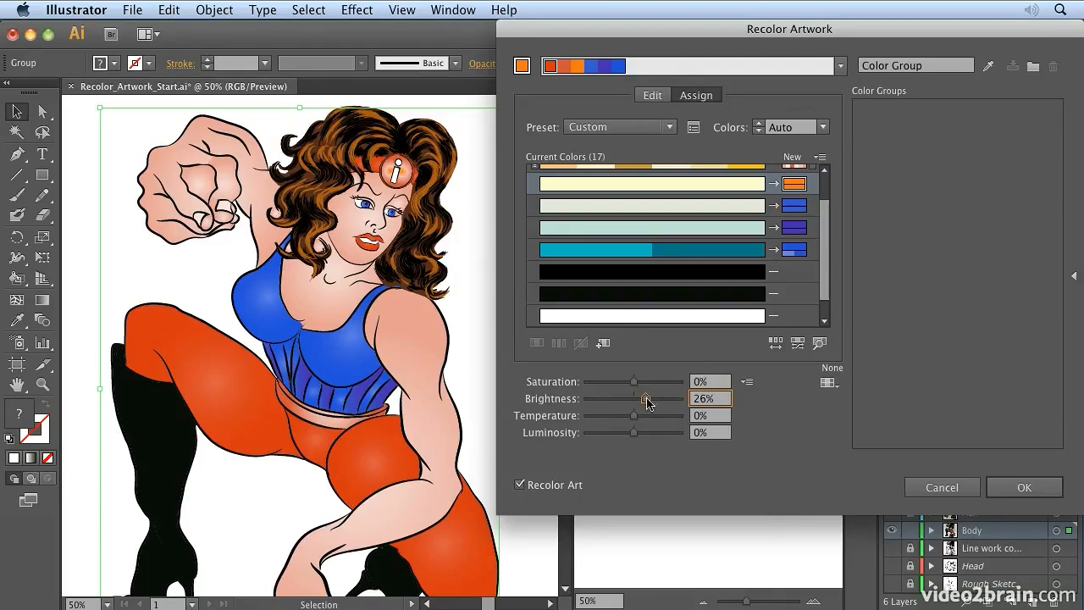
drag(647, 402, 643, 404)
click(1024, 489)
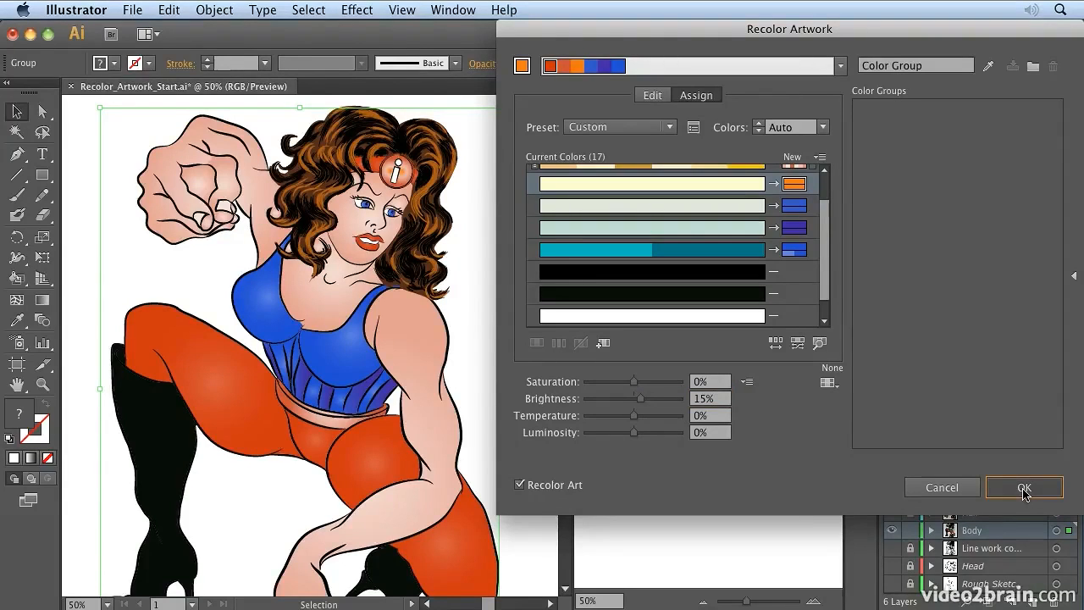